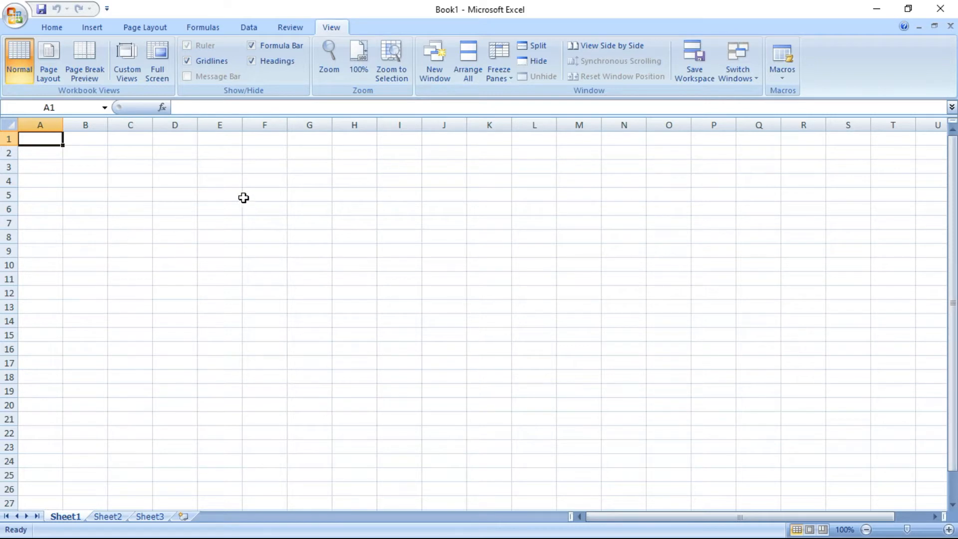
Enter 23 in B6, 44 in D10, 22 in F7, 233 in C13 and 33 in F13
left_click(110, 211)
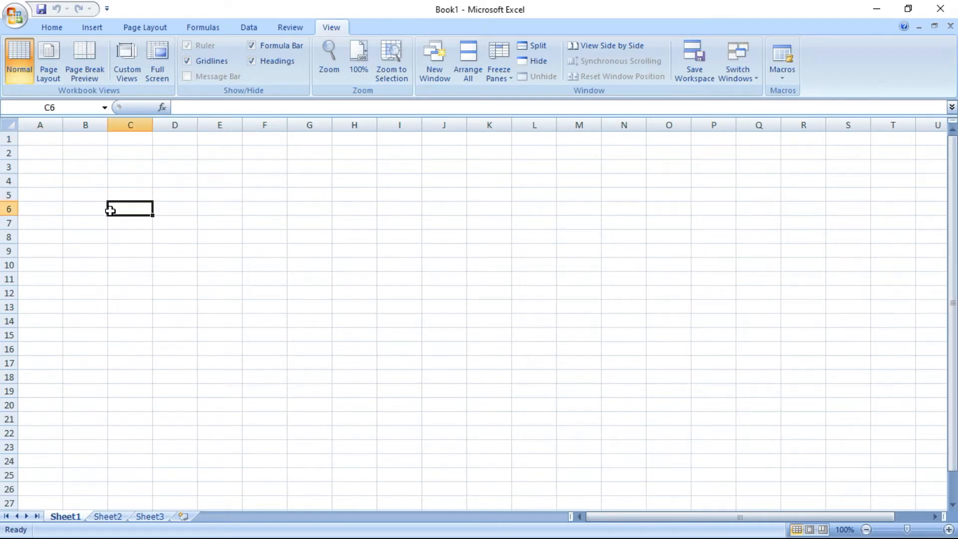
left_click(97, 205)
type("23")
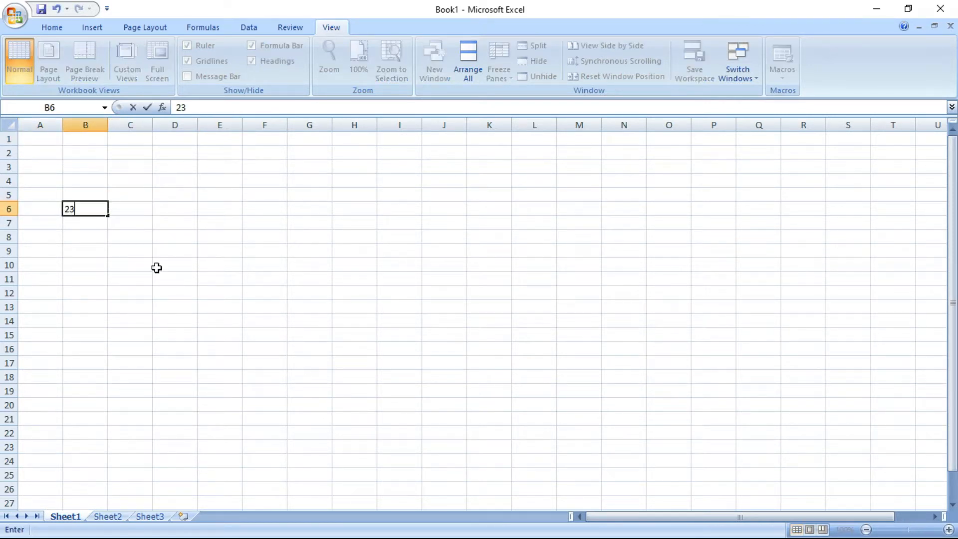
left_click(149, 278)
left_click(174, 264)
type("4")
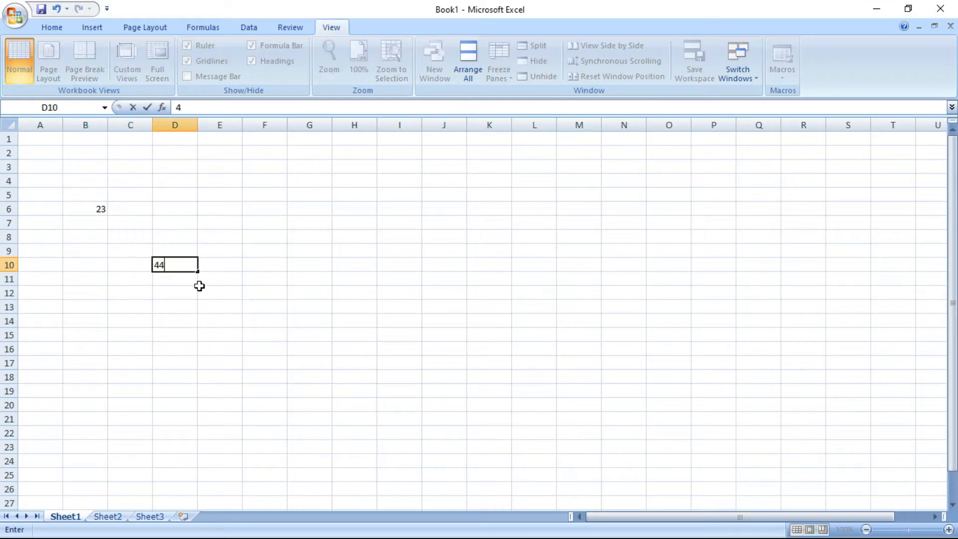
type("4")
left_click(214, 293)
left_click(267, 222)
type("22")
left_click(278, 265)
left_click(269, 306)
left_click(115, 308)
type("233")
left_click(289, 308)
left_click(281, 307)
type("33")
left_click(324, 315)
Total B6:F13 in I9 with AutoSum, giving 355
left_click(416, 252)
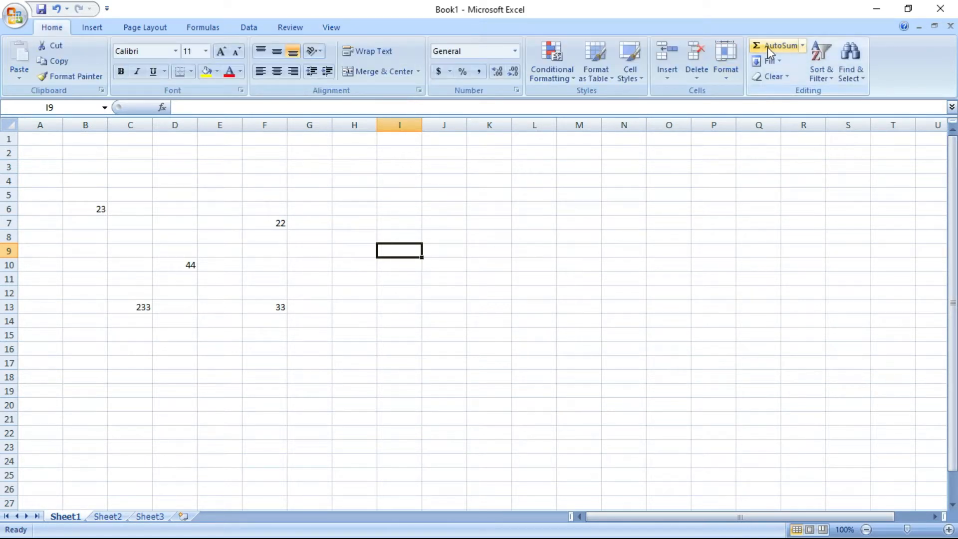
left_click(768, 46)
left_click_drag(109, 208, 284, 317)
key("Return")
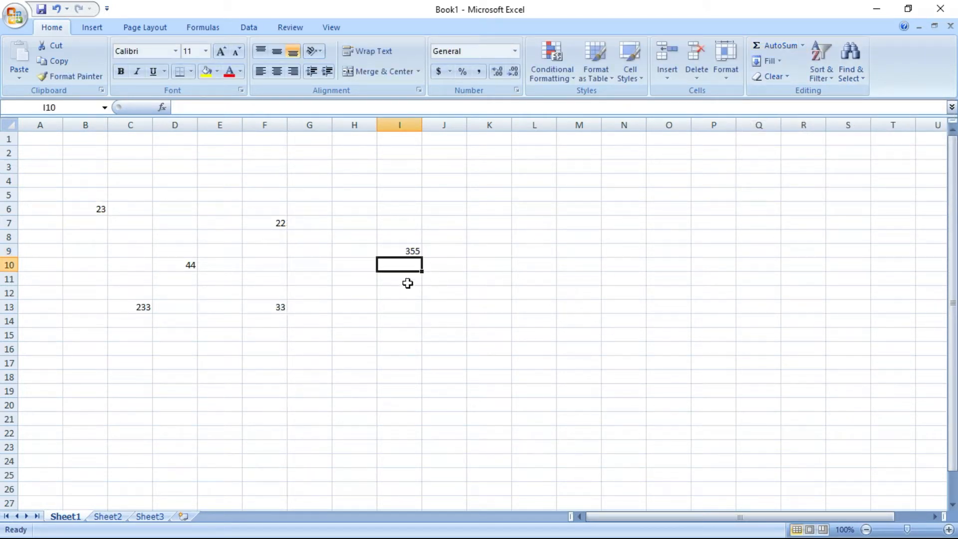
left_click(406, 251)
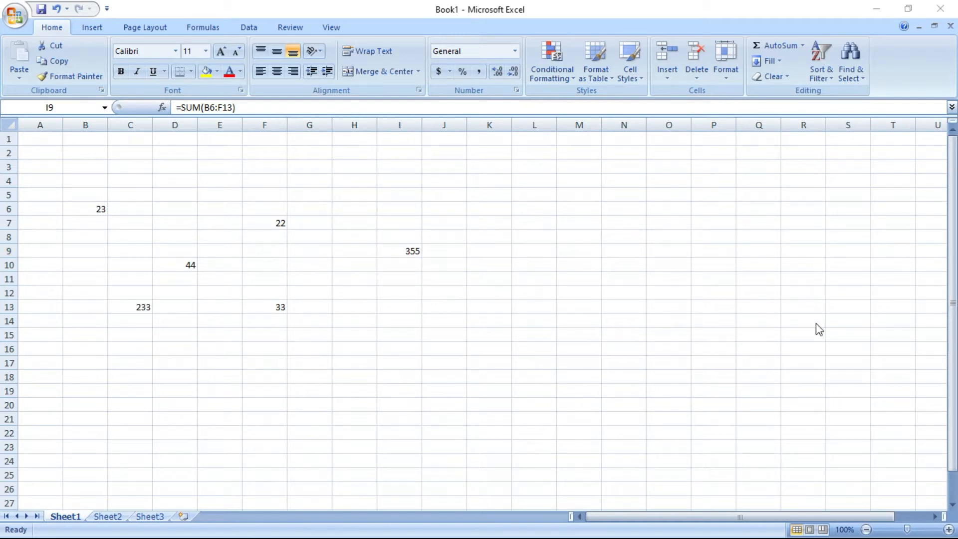
Start recording macro SUM with shortcut Ctrl+Shift+A, stored in This Workbook
left_click(332, 25)
left_click(331, 27)
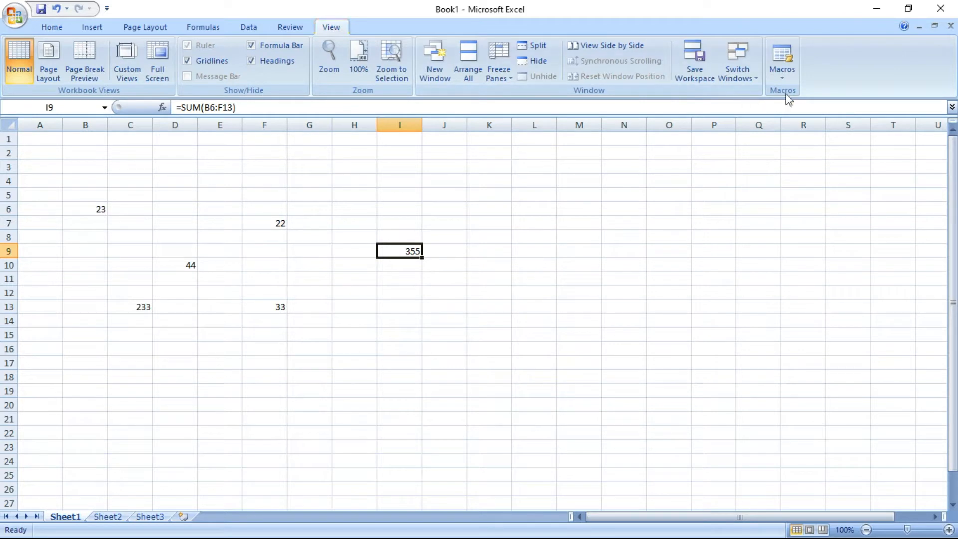
left_click(783, 75)
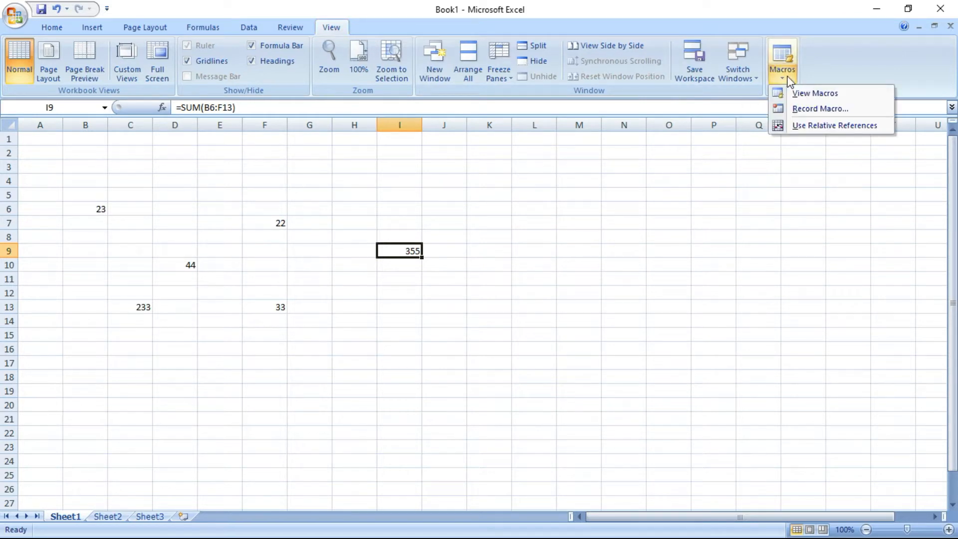
left_click(804, 107)
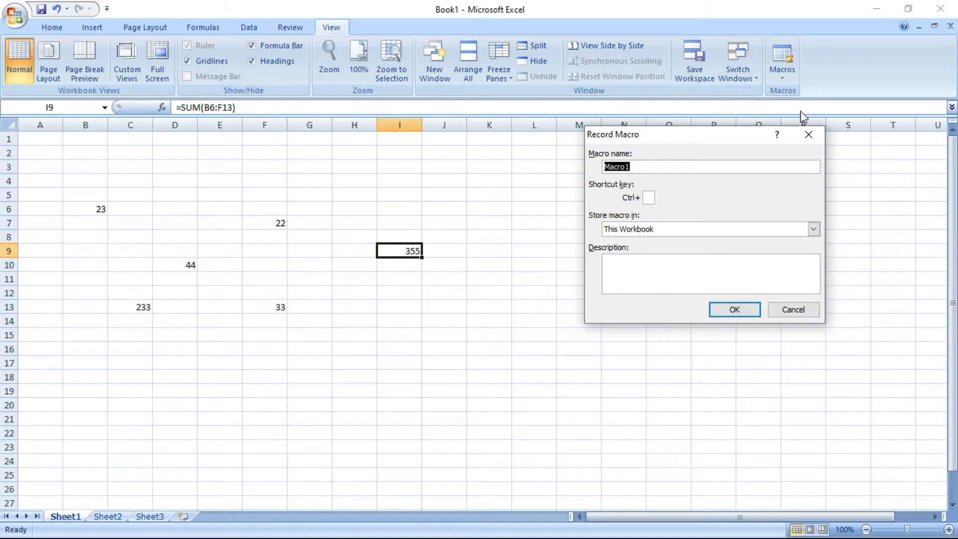
type("SUM")
left_click(652, 197)
type("A")
left_click(649, 230)
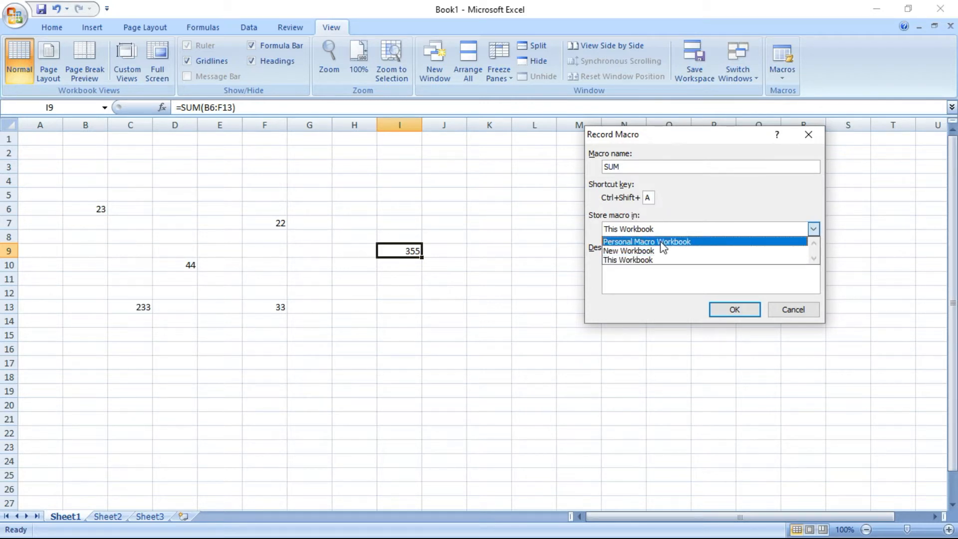
left_click(639, 262)
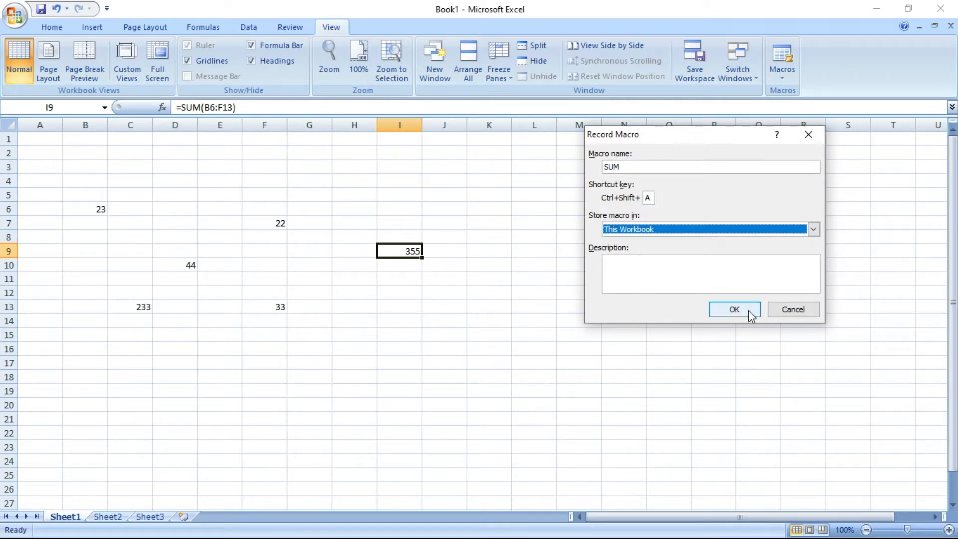
left_click(735, 310)
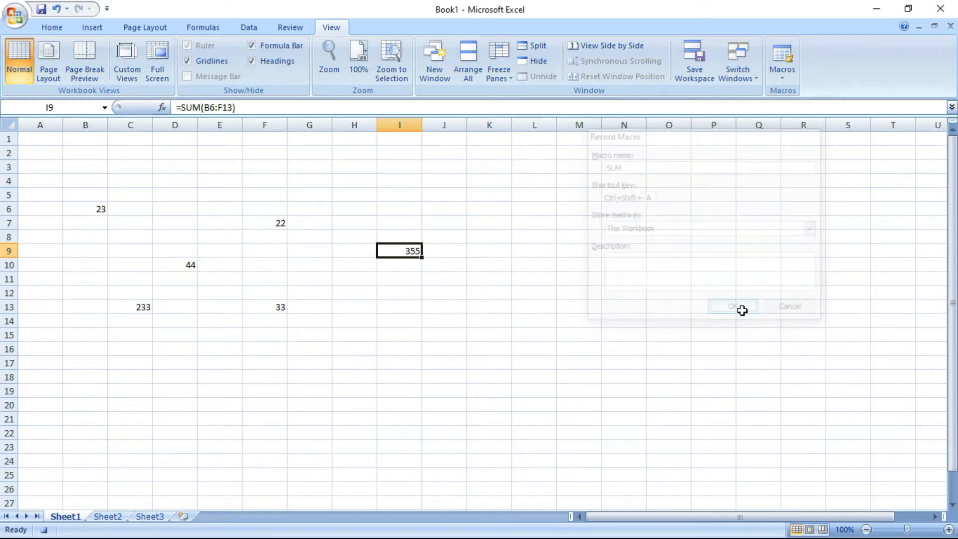
Put =SUM(B4:H24) in L11 with AutoSum, showing 355
left_click(512, 330)
left_click(524, 273)
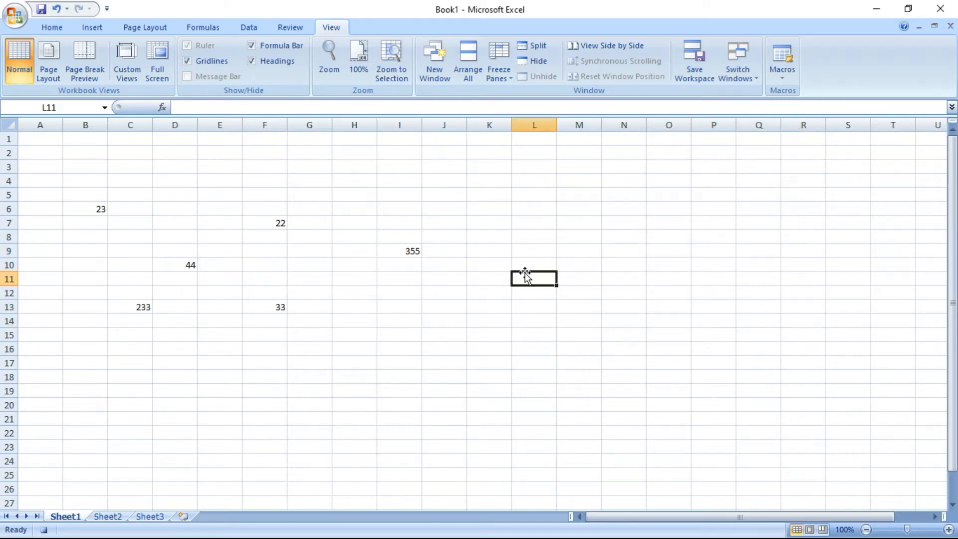
left_click(49, 28)
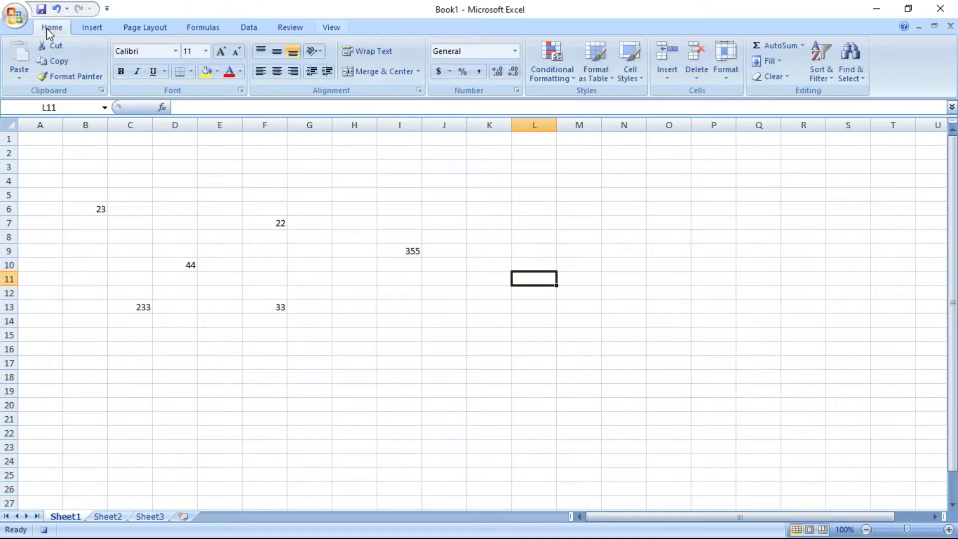
left_click(781, 47)
left_click_drag(66, 180, 354, 467)
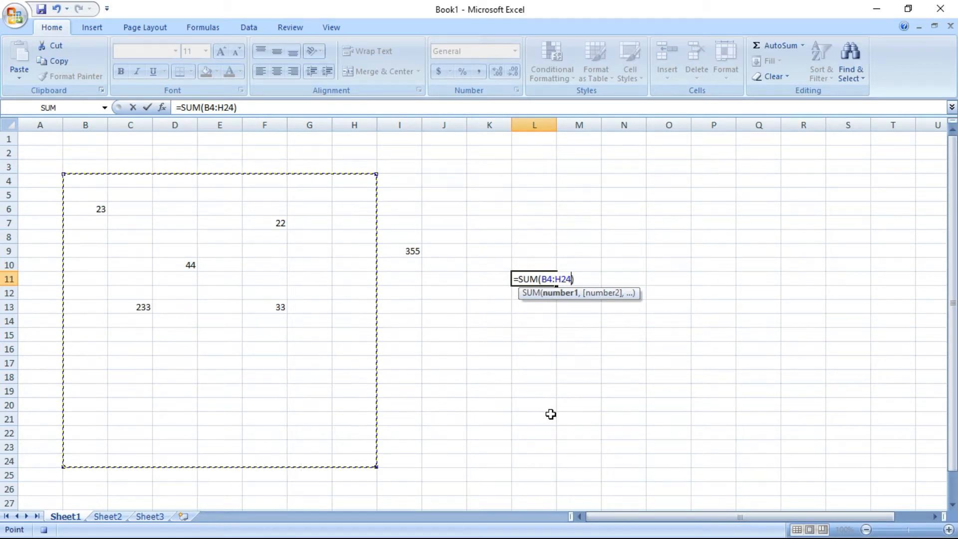
key("Return")
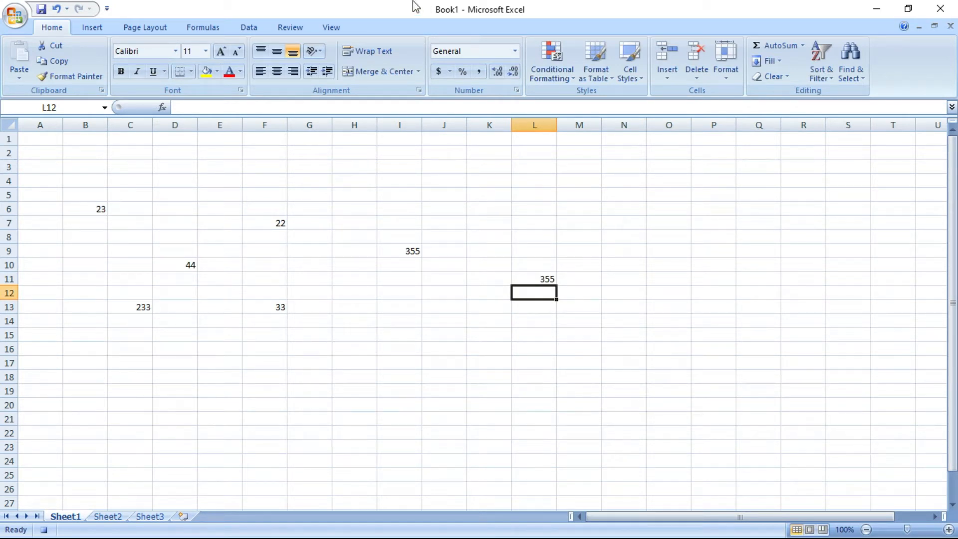
Stop the SUM macro recording
left_click(327, 26)
left_click(780, 73)
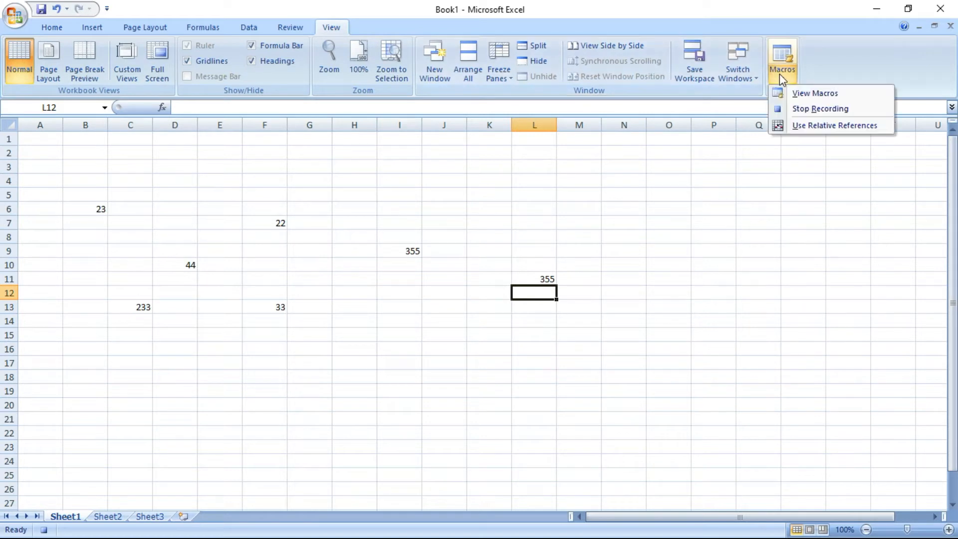
left_click(820, 108)
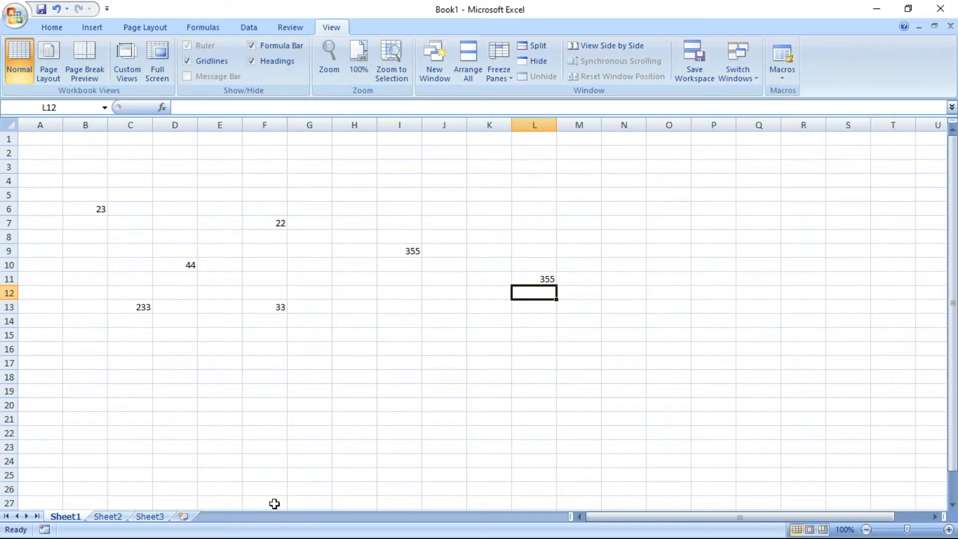
On Sheet2, enter 234 in C10, 44 in E13, 2 in D18 and 22 in B16
left_click(108, 517)
left_click(338, 309)
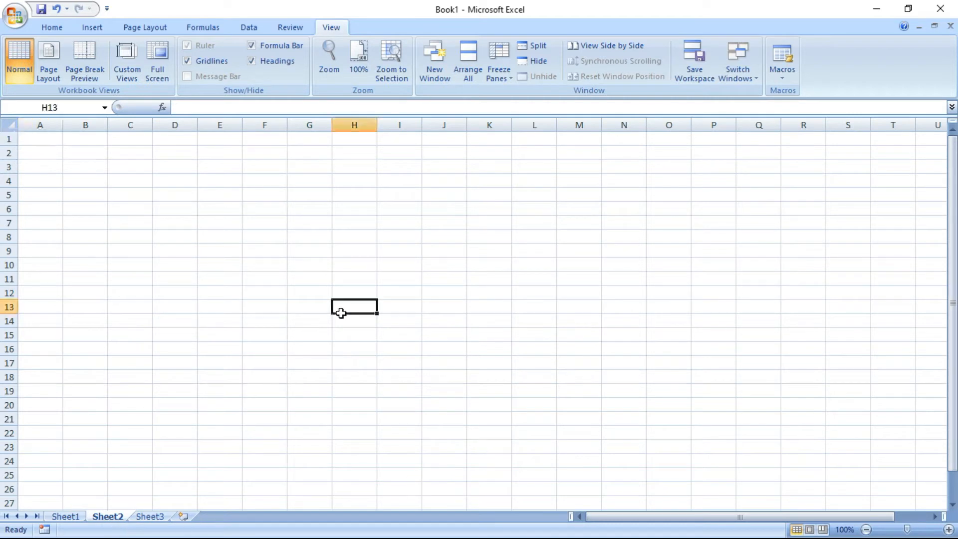
left_click(586, 331)
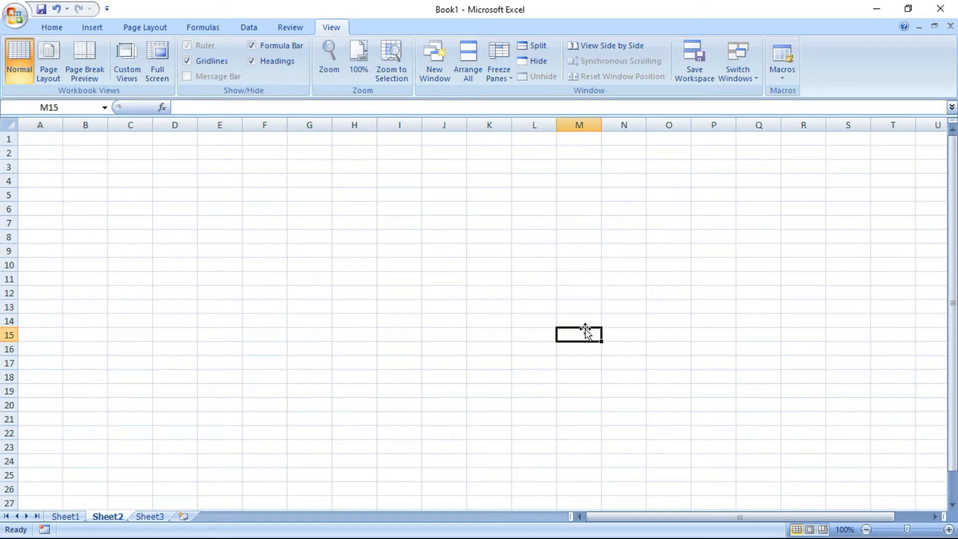
left_click(116, 261)
type("234")
left_click(235, 312)
type("44")
left_click(157, 380)
type("2")
left_click(106, 353)
type("22")
left_click(286, 363)
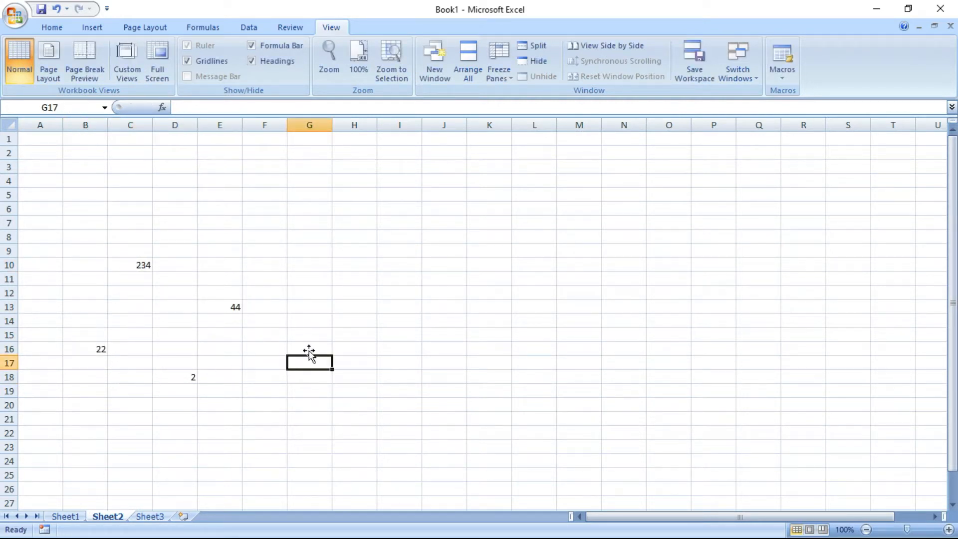
Enter 3 in H10, 33 in H19, 22 in D14, 323 in G15 and 23 in E17
left_click(353, 266)
type("3")
left_click(355, 331)
left_click(335, 395)
type("33")
left_click(305, 377)
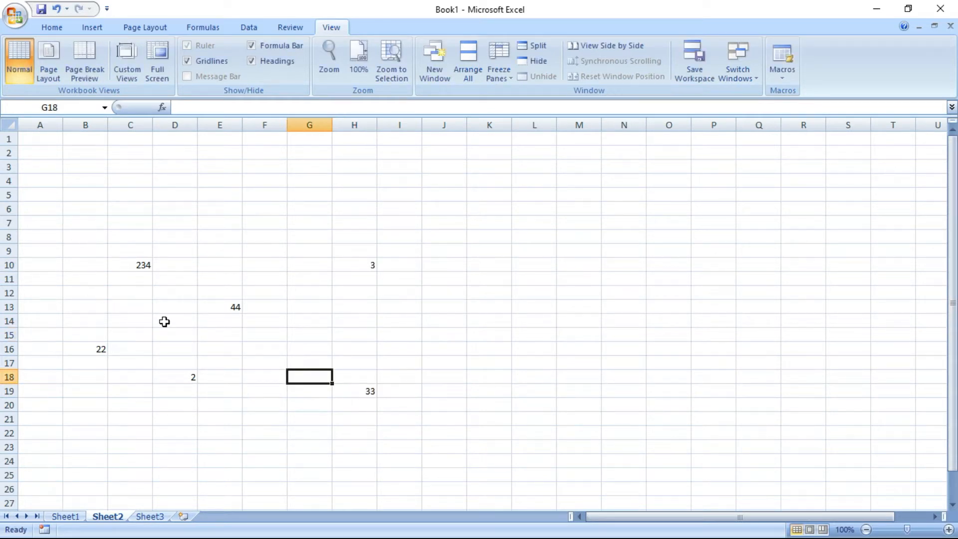
left_click(194, 324)
type("22")
left_click(277, 330)
left_click(308, 341)
type("323")
left_click(310, 365)
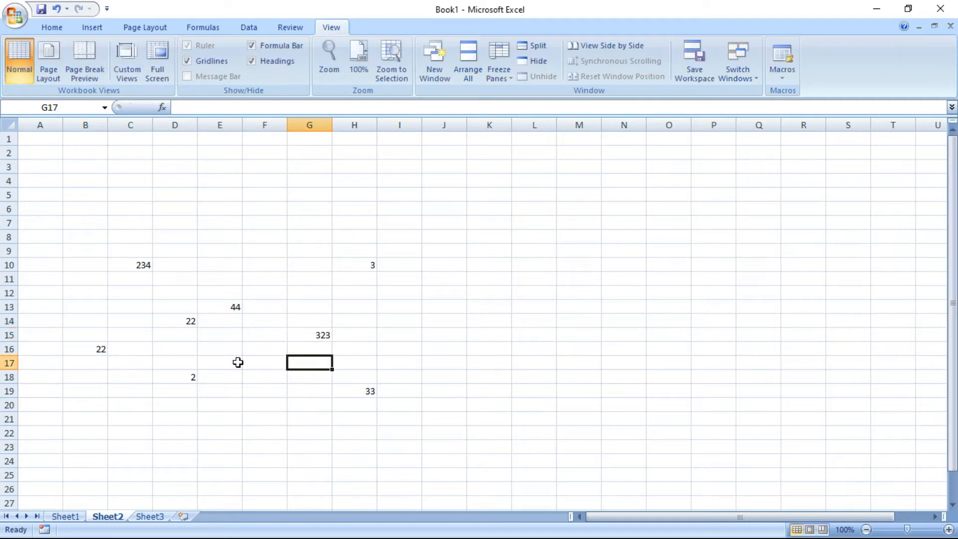
left_click(237, 362)
type("23")
left_click(316, 383)
Verify the SUM macro's formula in L11 totals the block as 706
left_click(523, 312)
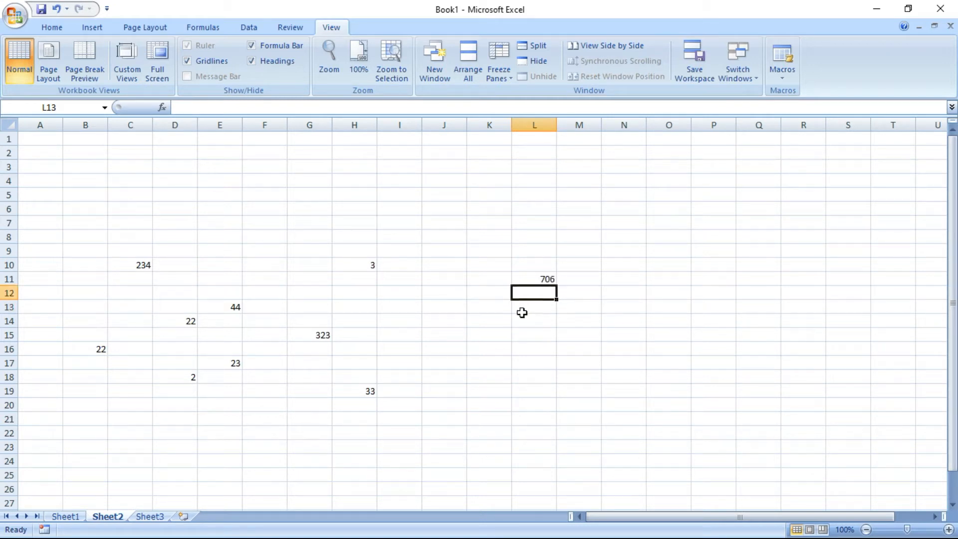
left_click(528, 279)
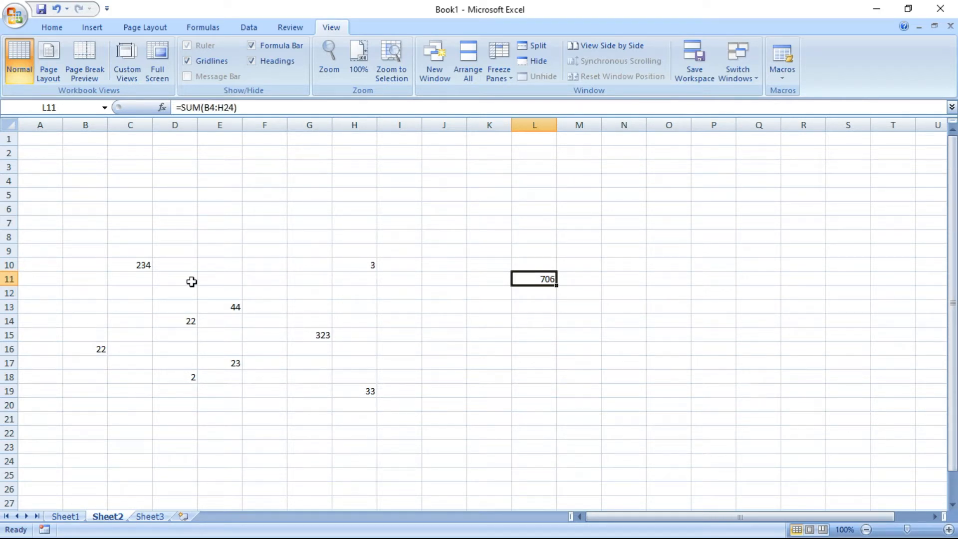
left_click_drag(94, 255, 357, 407)
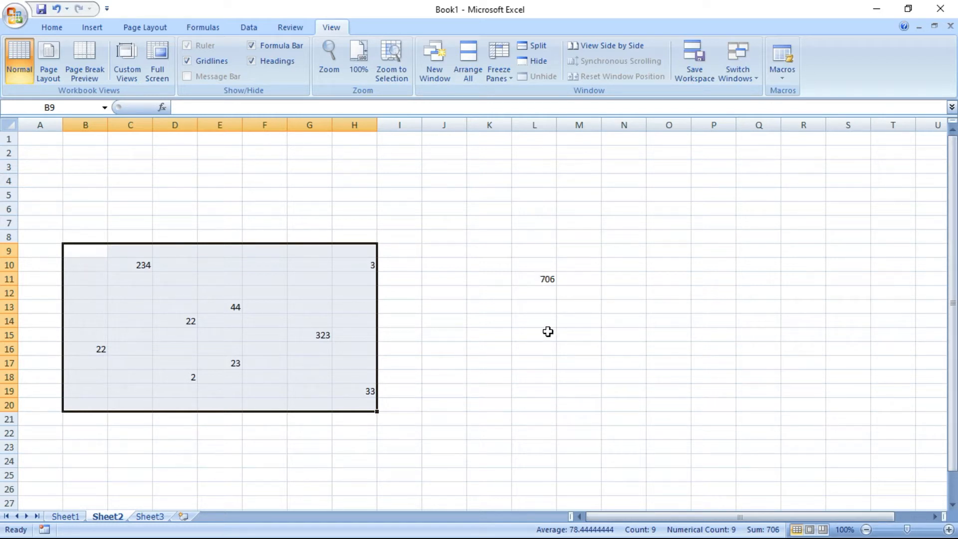
left_click(544, 278)
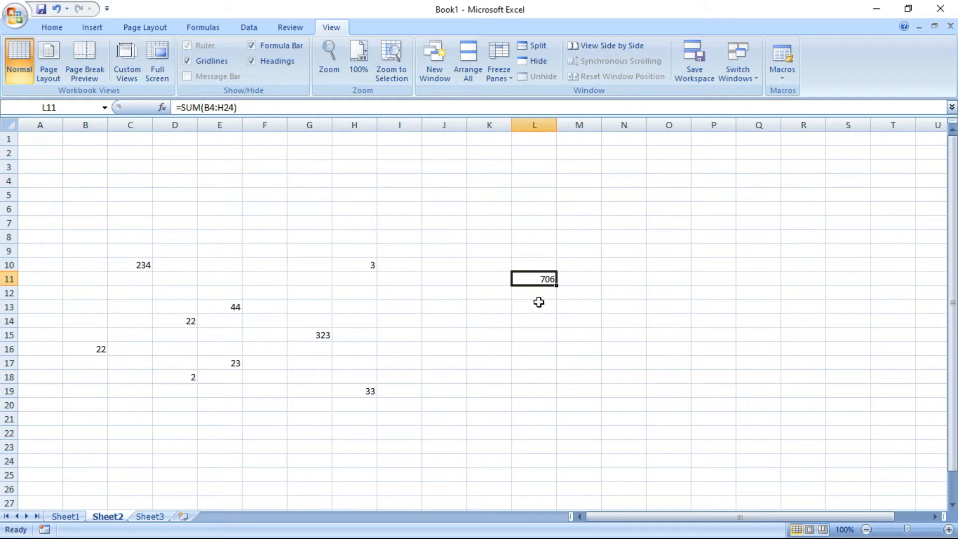
Draw an oval over E3:G5 labelled SUM
left_click(434, 165)
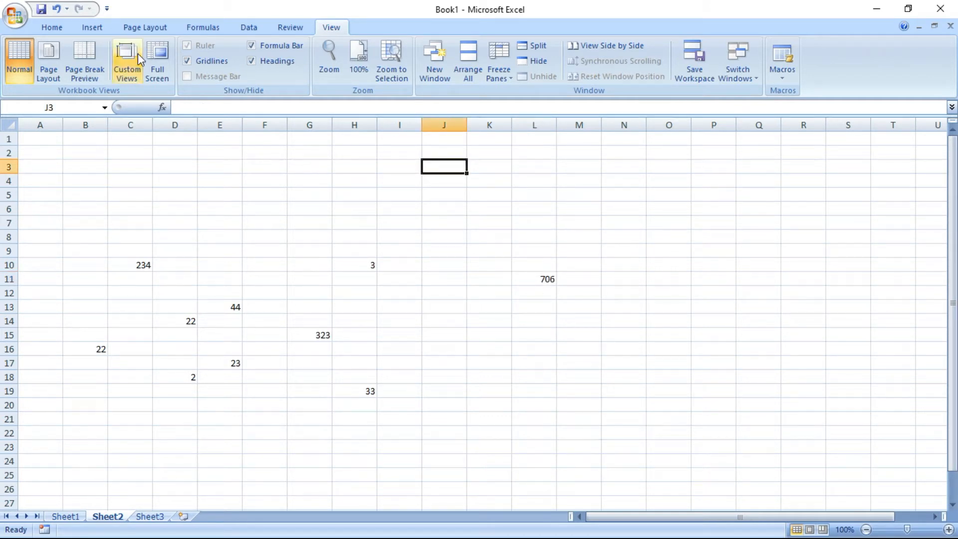
left_click(93, 27)
left_click(157, 70)
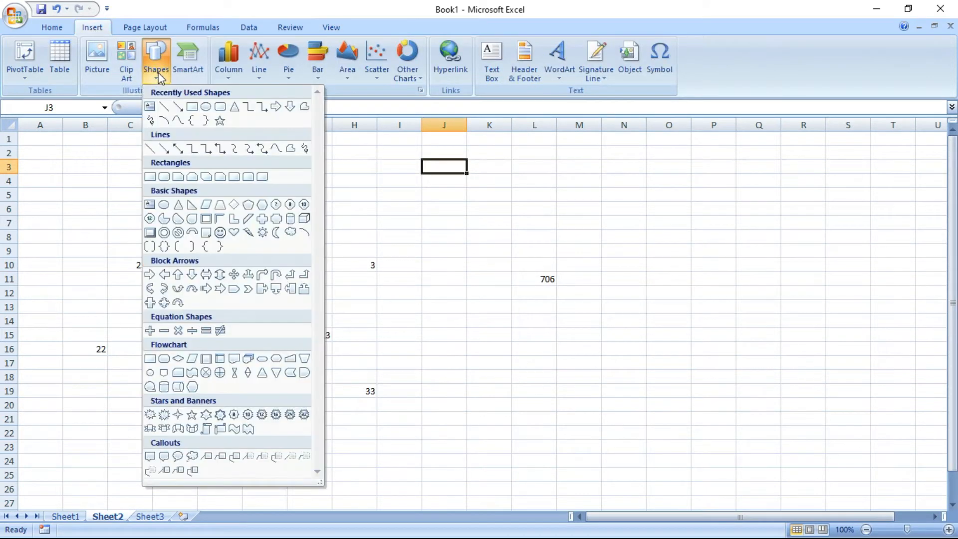
left_click(205, 107)
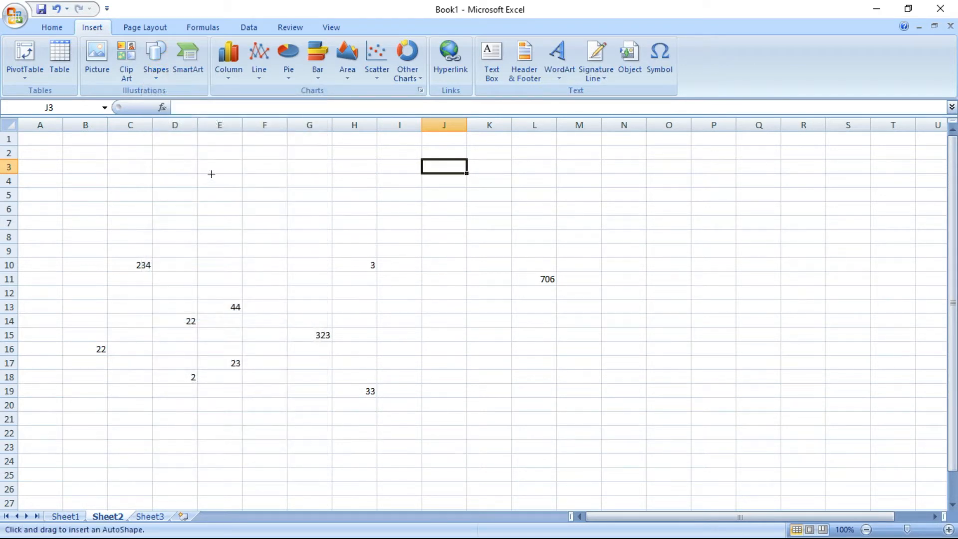
left_click_drag(218, 153, 338, 206)
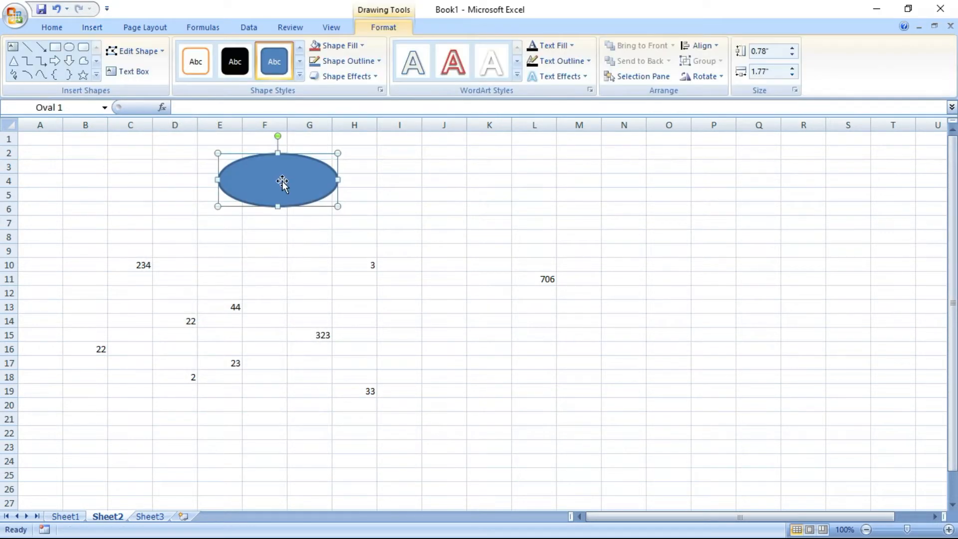
type("SUM")
left_click(435, 178)
Assign the SUM macro to the oval
right_click(301, 179)
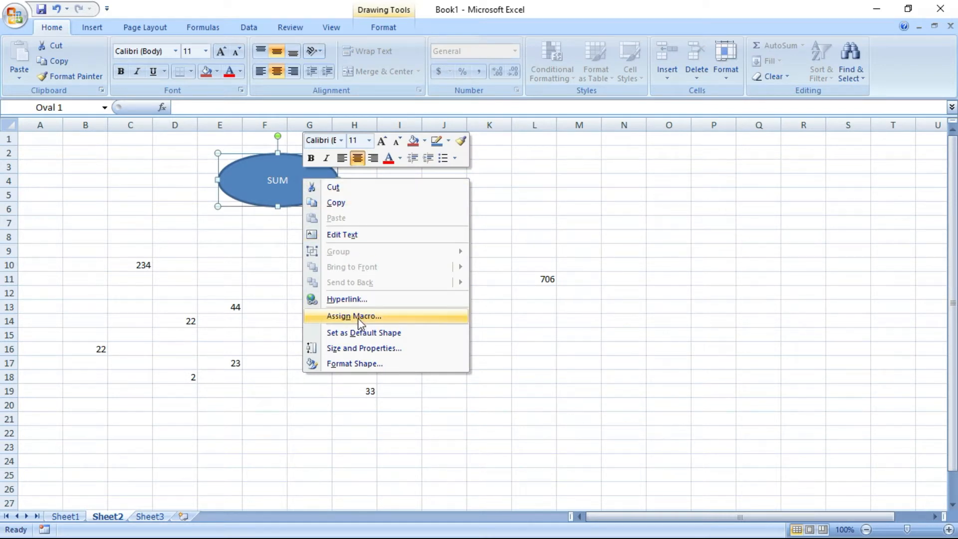
left_click(358, 318)
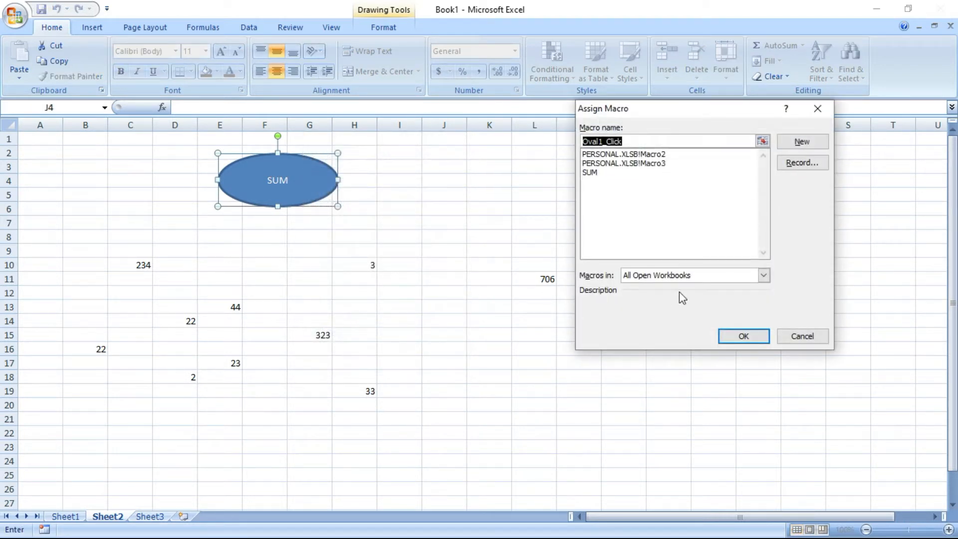
left_click(592, 173)
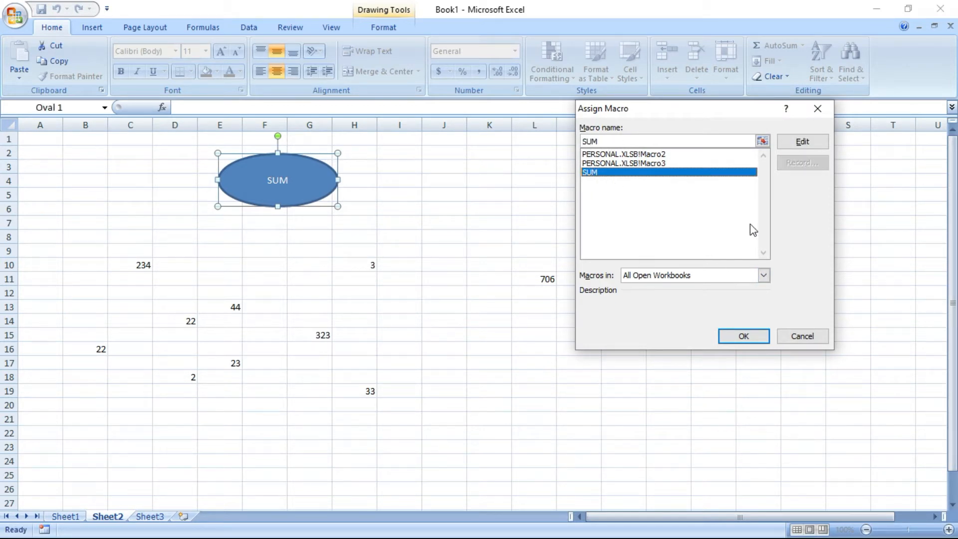
left_click(743, 336)
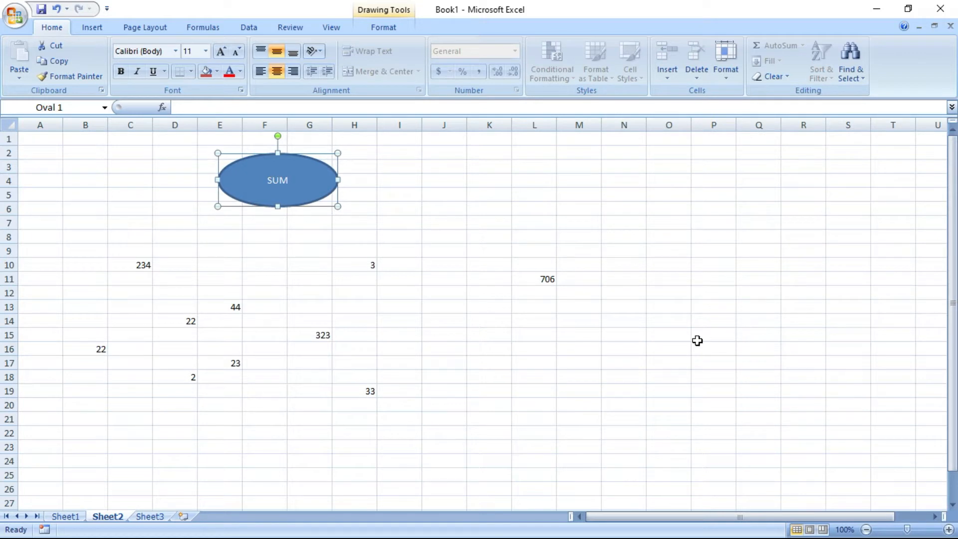
key("Escape")
Select L11 and run the SUM macro by clicking the oval
left_click(614, 348)
left_click(499, 322)
left_click(516, 276)
left_click(283, 185)
Check the C9:H20 sum in the status bar and L11's SUM formula
left_click_drag(123, 244, 362, 407)
left_click(523, 280)
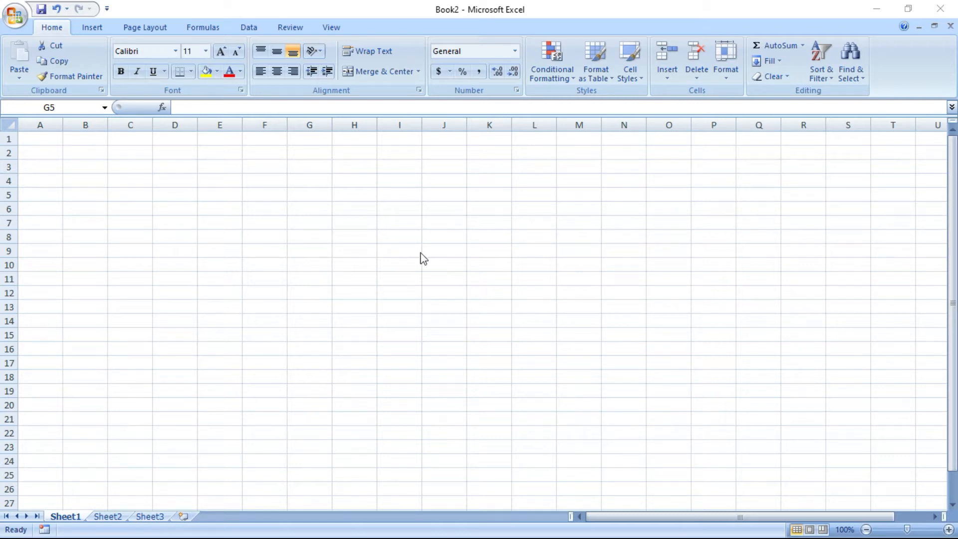
Start recording macro RED with shortcut Ctrl+Shift+R, stored in This Workbook
left_click(330, 27)
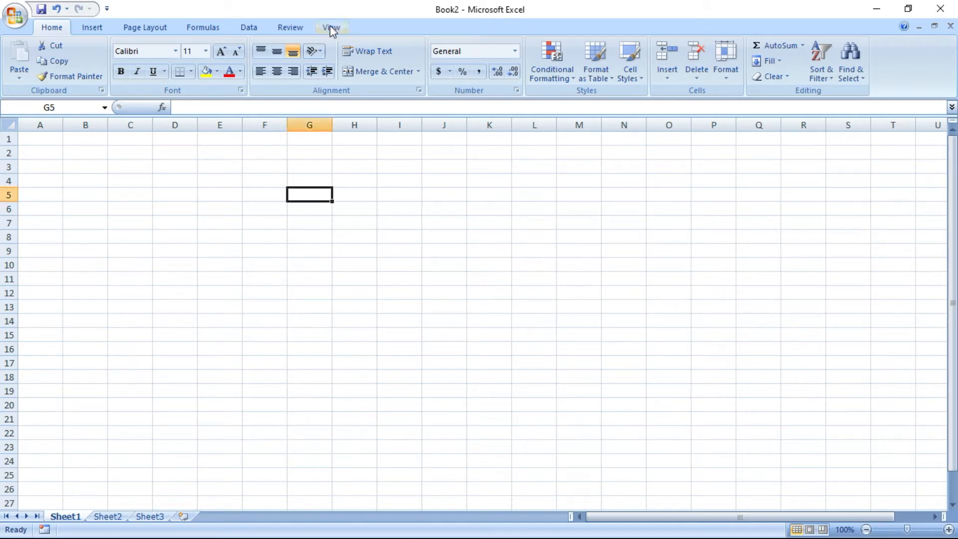
left_click(330, 27)
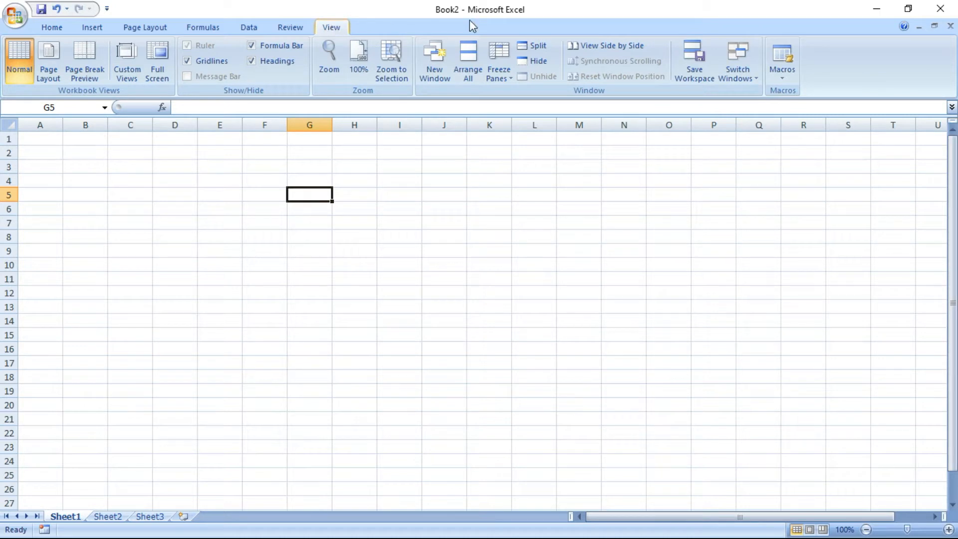
left_click(781, 79)
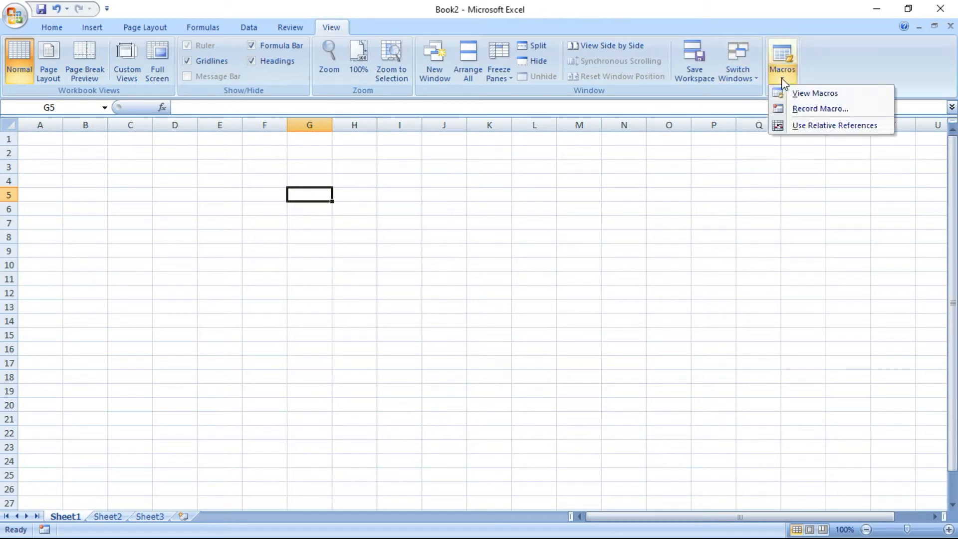
left_click(794, 109)
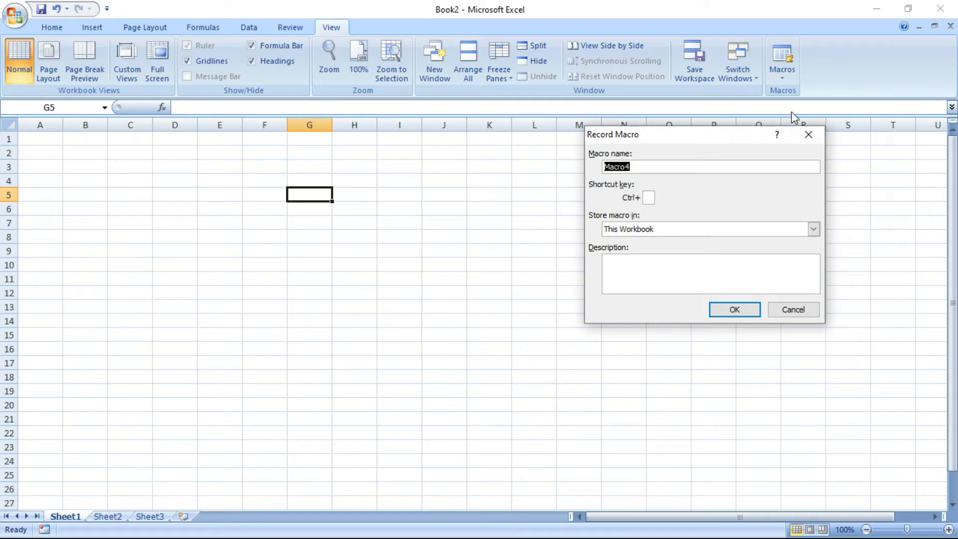
type("RED")
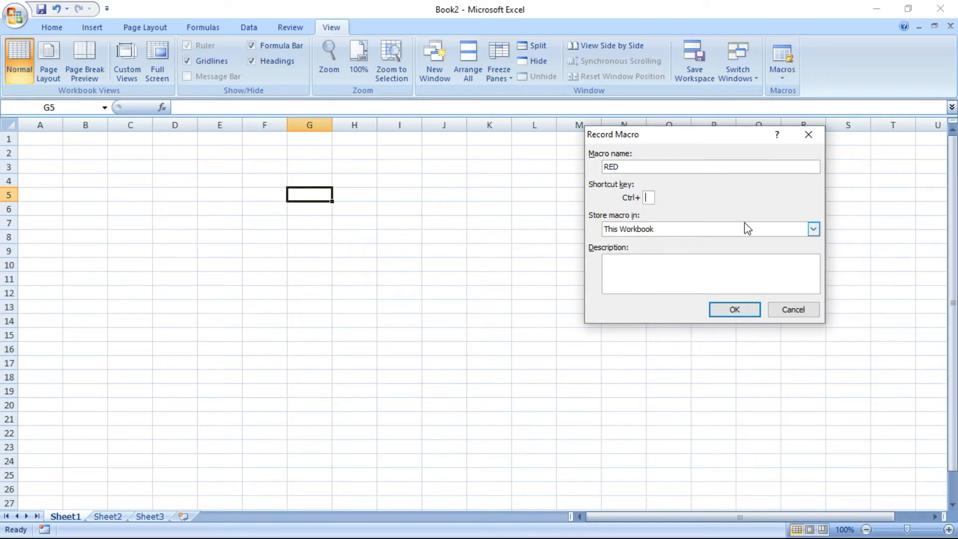
type("R")
left_click(743, 311)
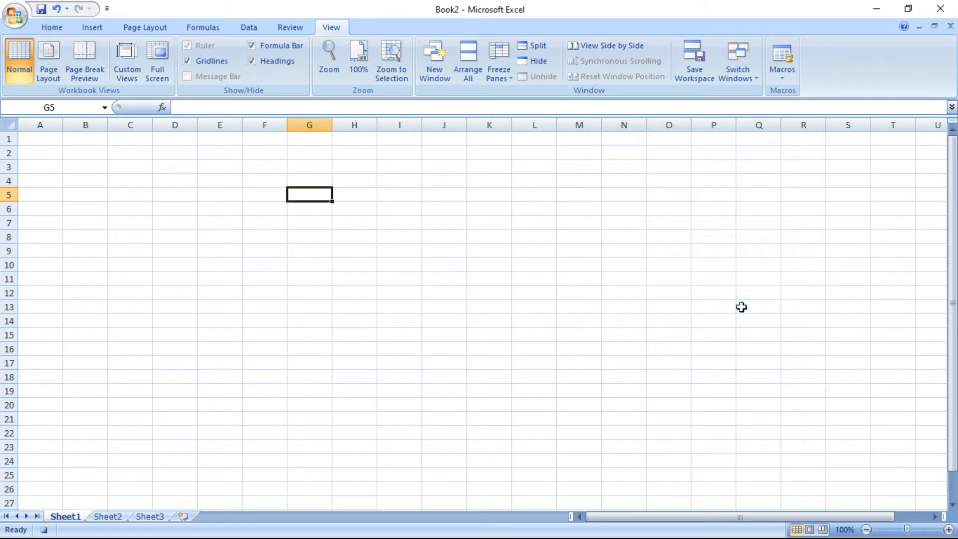
Fill cell G5 red
left_click(54, 28)
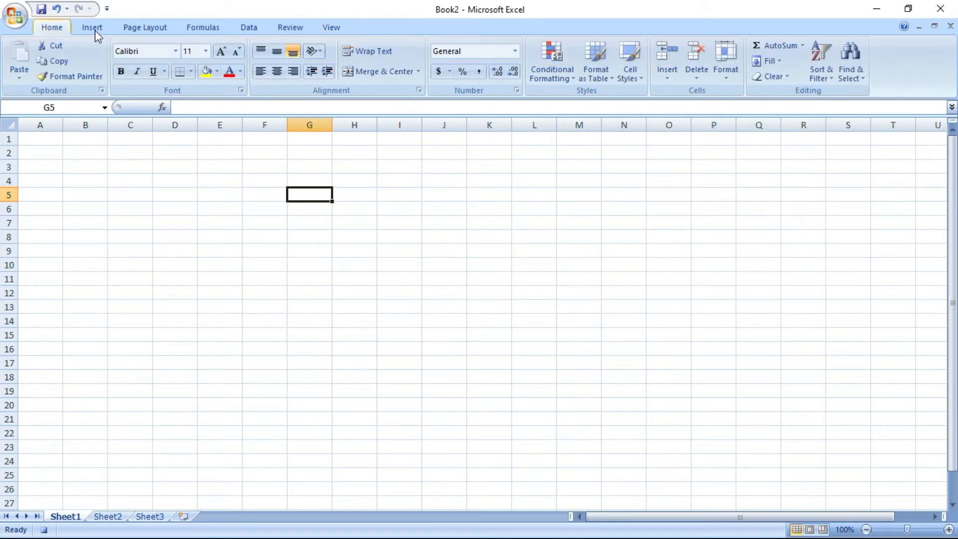
left_click(218, 71)
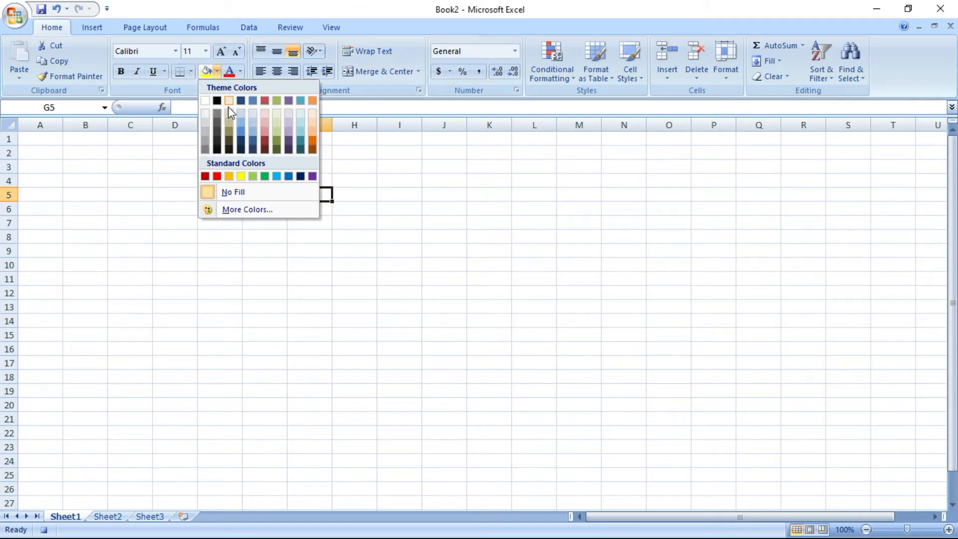
left_click(217, 179)
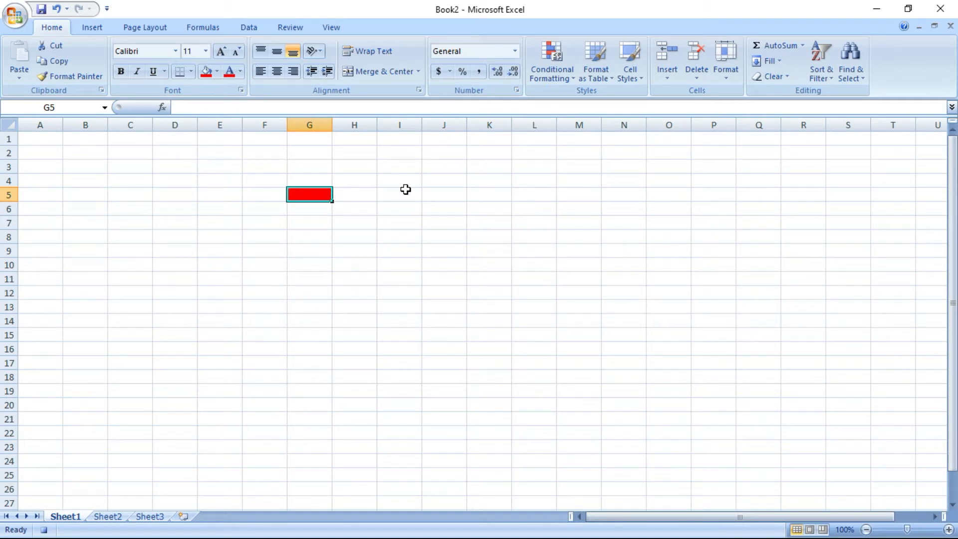
Stop the RED macro recording and select R9
left_click(330, 27)
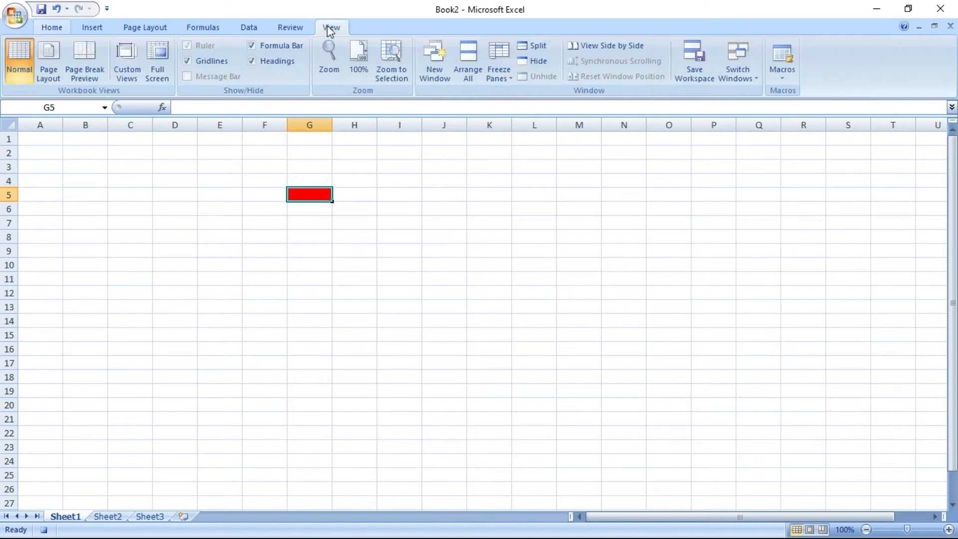
left_click(781, 76)
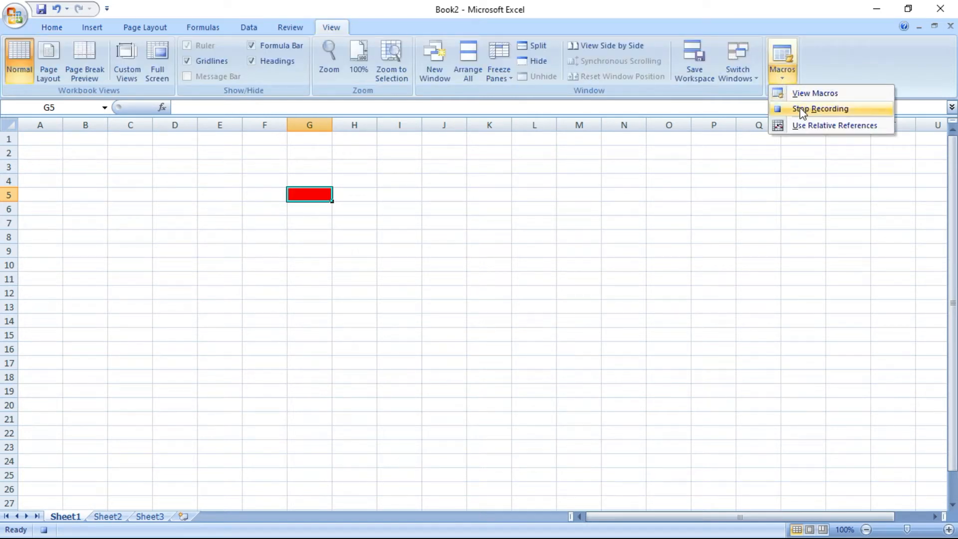
left_click(814, 107)
left_click(783, 250)
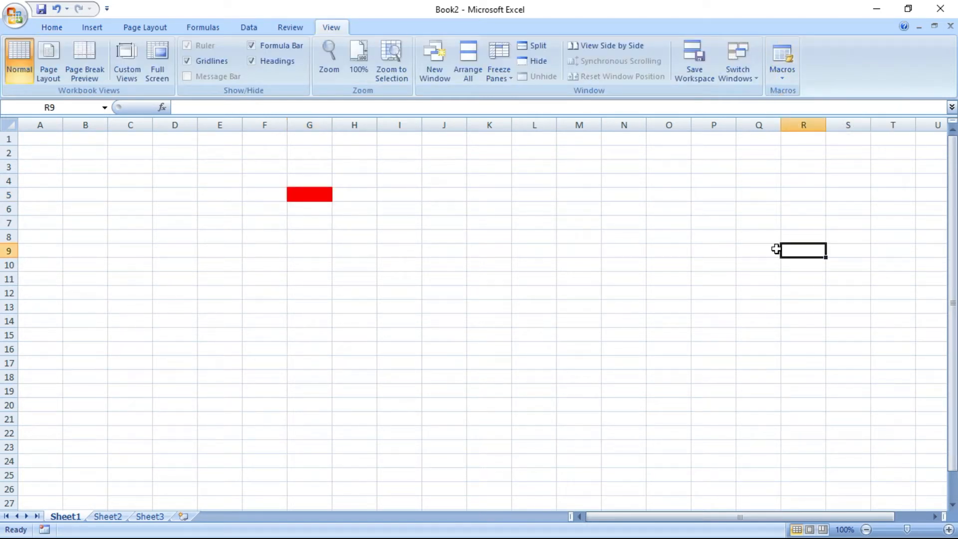
Run the RED macro on I10:O21 to fill it red, then select R14
left_click_drag(382, 264, 683, 427)
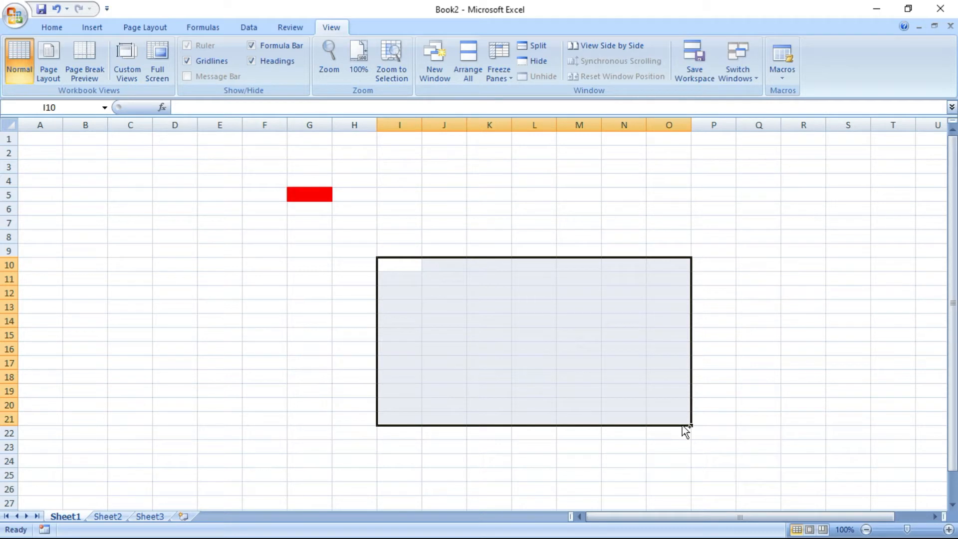
key("F4")
left_click(848, 313)
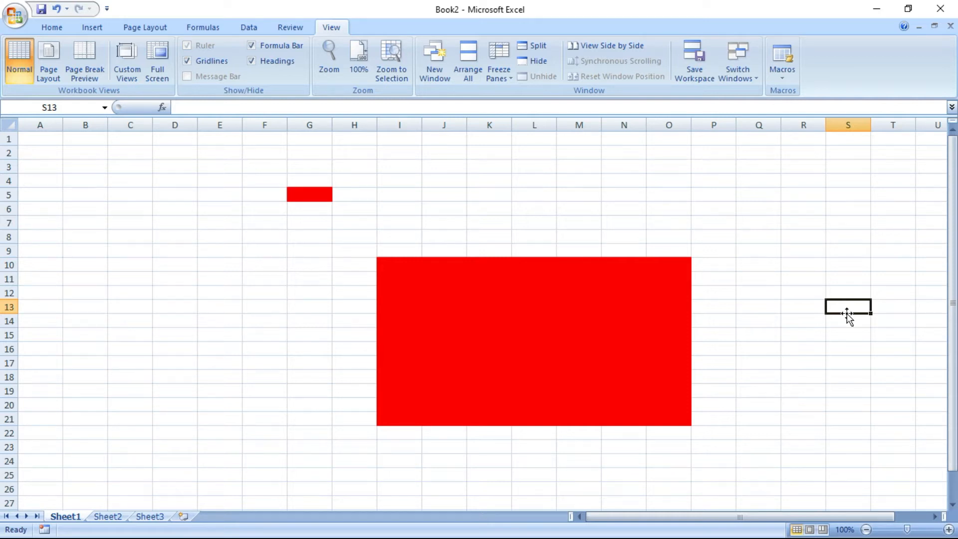
left_click(823, 325)
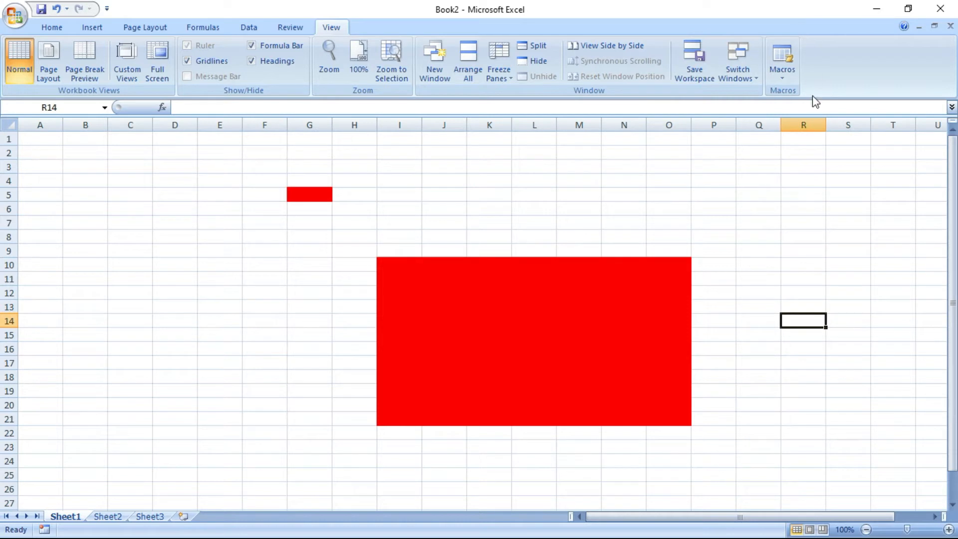
Start recording macro GREEN with shortcut Ctrl+Shift+G, stored in This Workbook
left_click(784, 74)
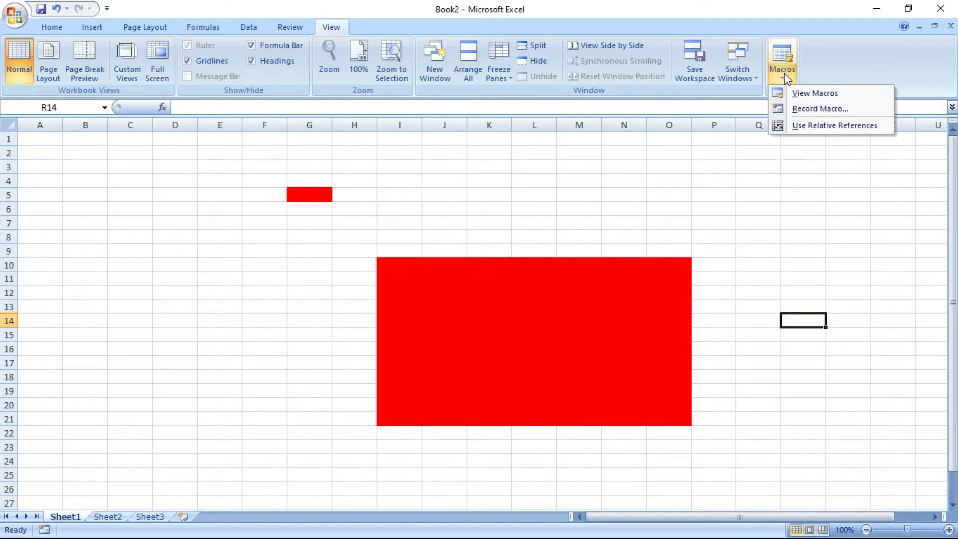
left_click(796, 110)
type("GREEN")
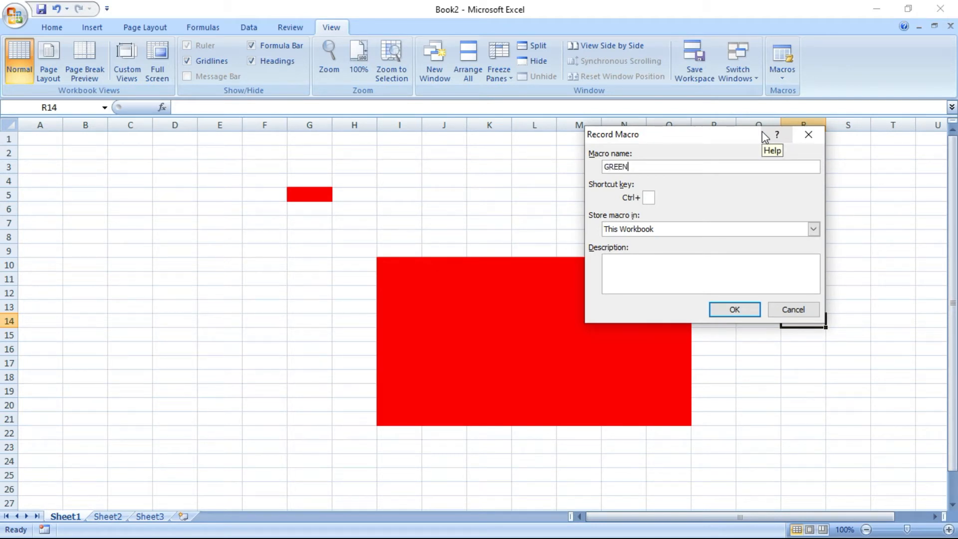
left_click(649, 198)
type("G")
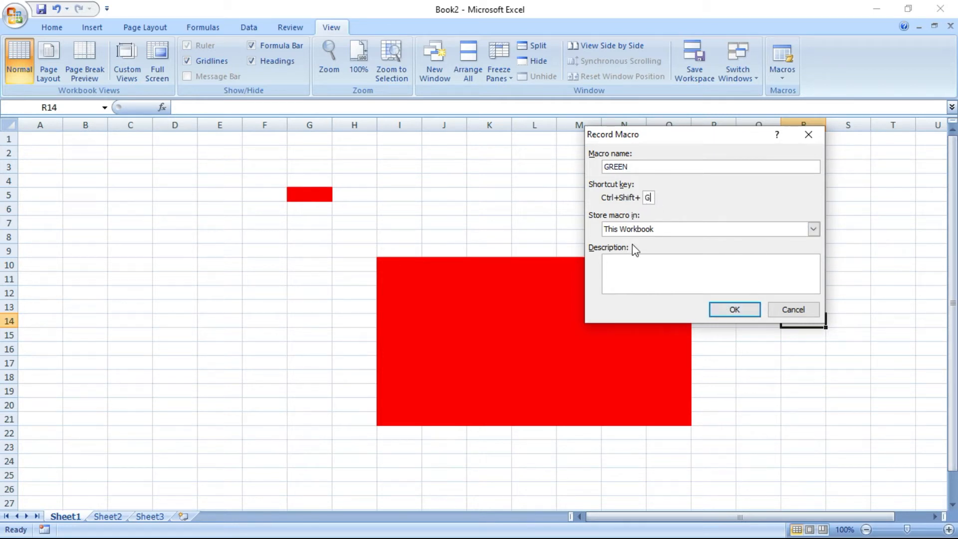
left_click(735, 308)
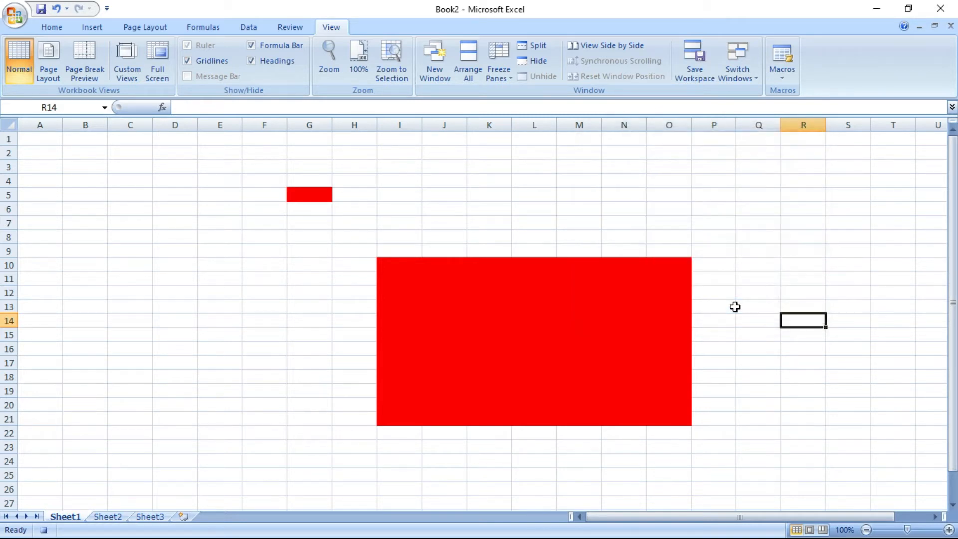
Fill cell R14 green as the GREEN macro's recorded action
left_click(62, 24)
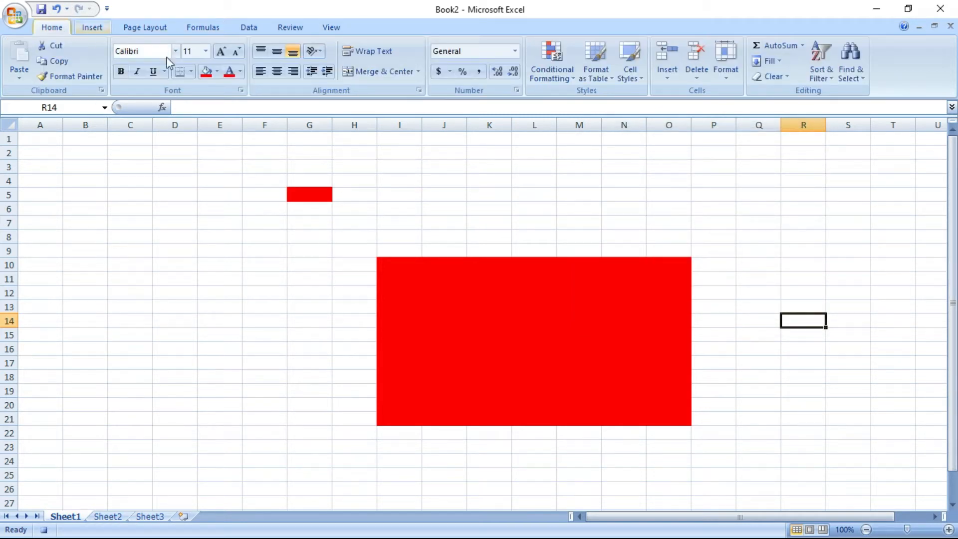
left_click(217, 71)
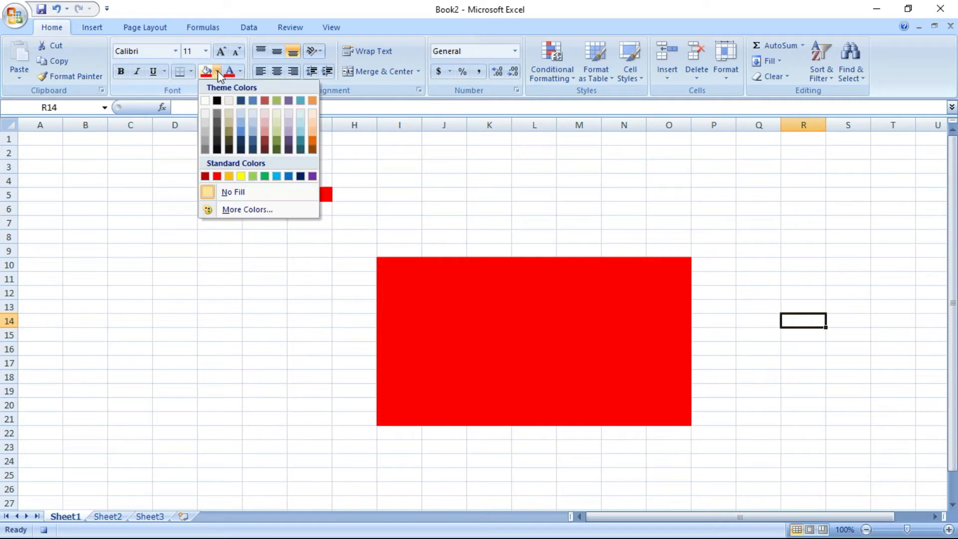
left_click(265, 176)
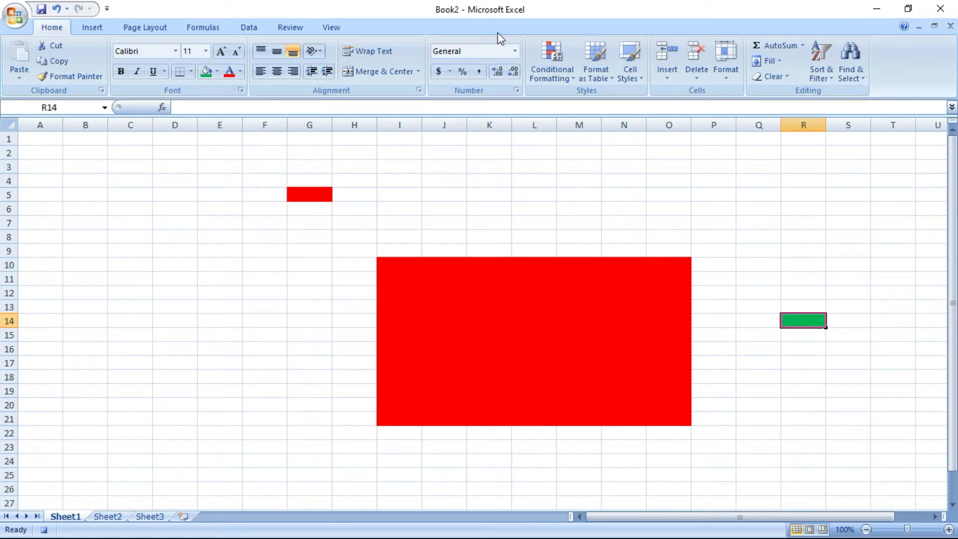
left_click(320, 28)
left_click(781, 75)
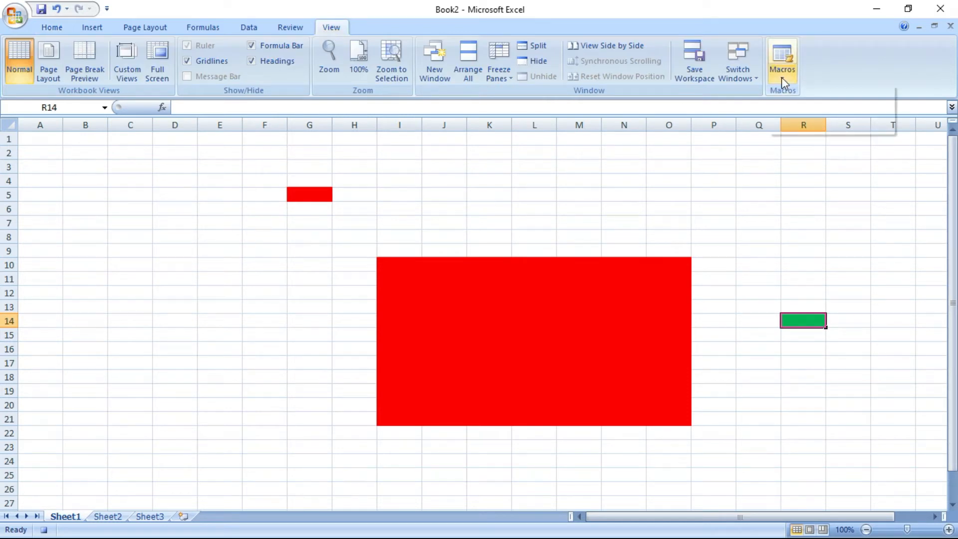
Stop recording the GREEN macro, then fill I11:O20 green with Ctrl+G
left_click(805, 108)
left_click(874, 191)
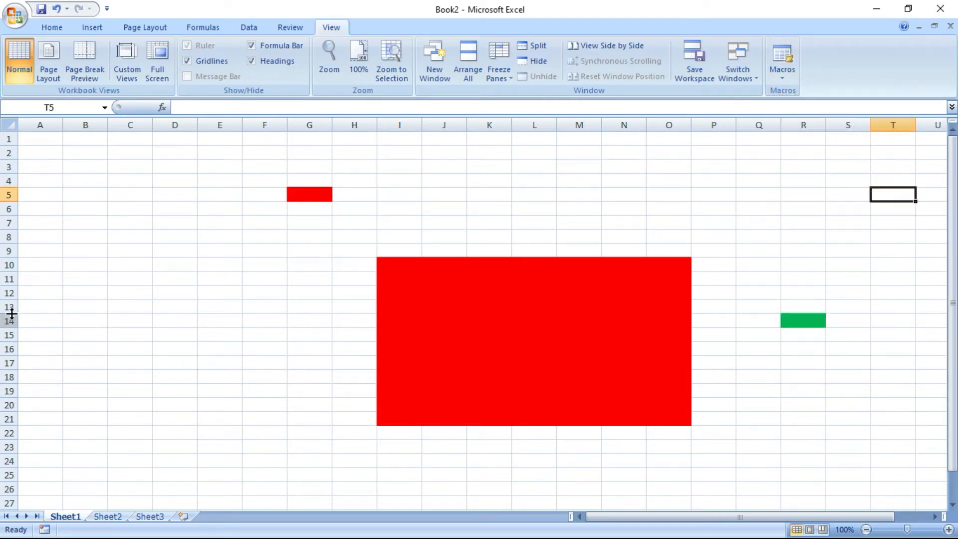
left_click_drag(385, 280, 670, 408)
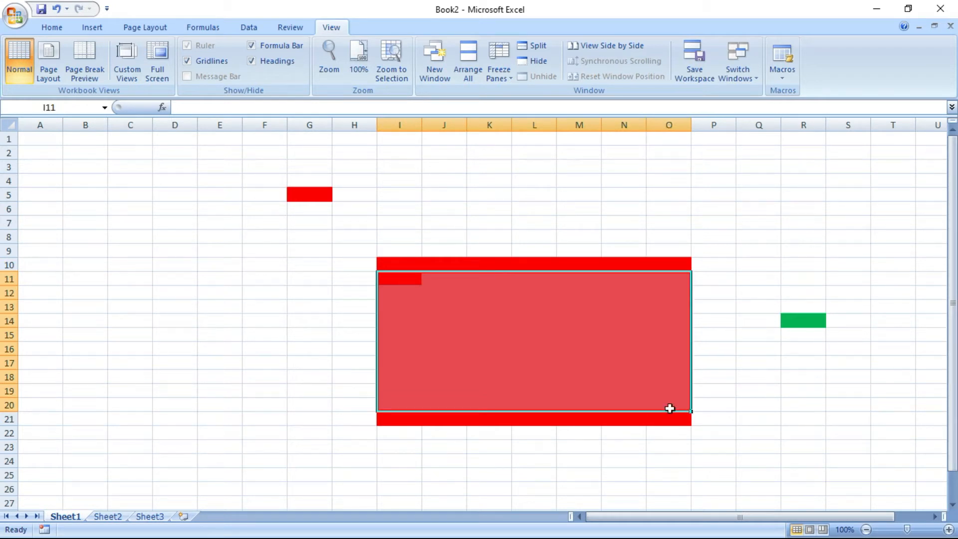
key("ctrl+g")
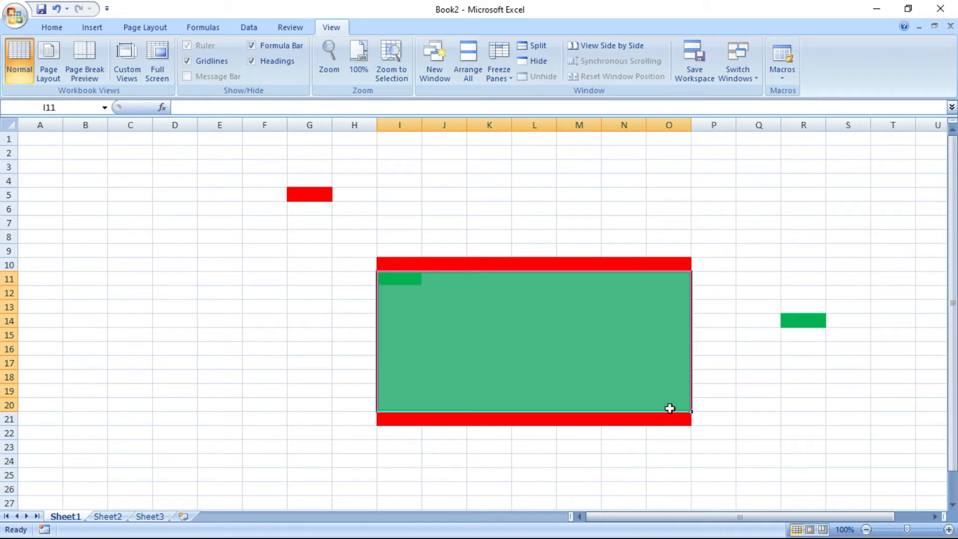
left_click(792, 415)
Fill B13:E19 green with Ctrl+G and B5:C9 red with Ctrl+R
left_click_drag(84, 307, 214, 396)
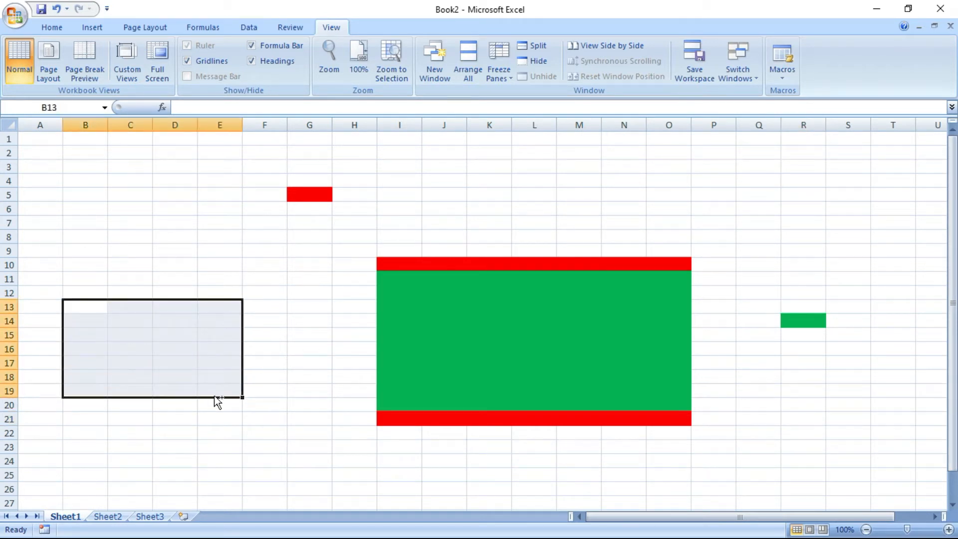
key("ctrl+g")
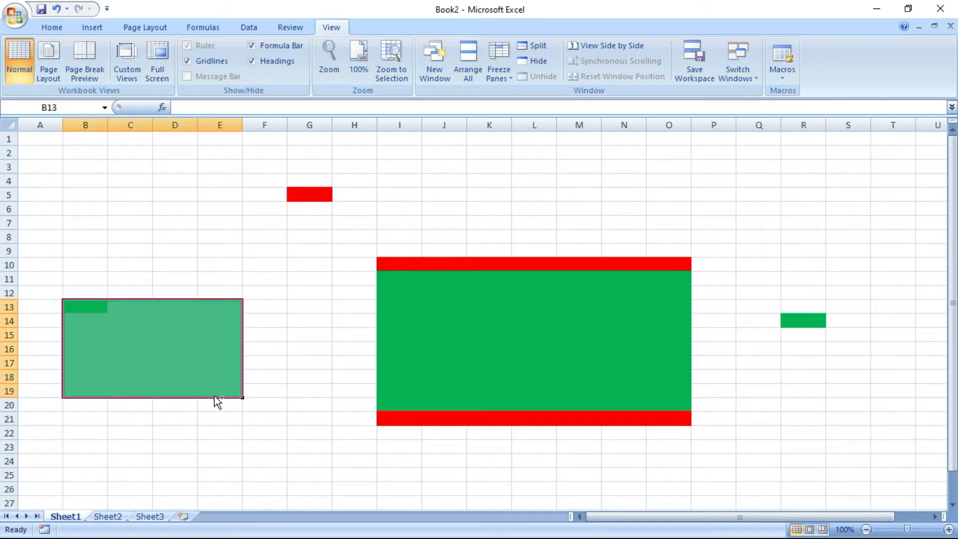
left_click(228, 471)
left_click_drag(71, 201, 141, 249)
key("ctrl+r")
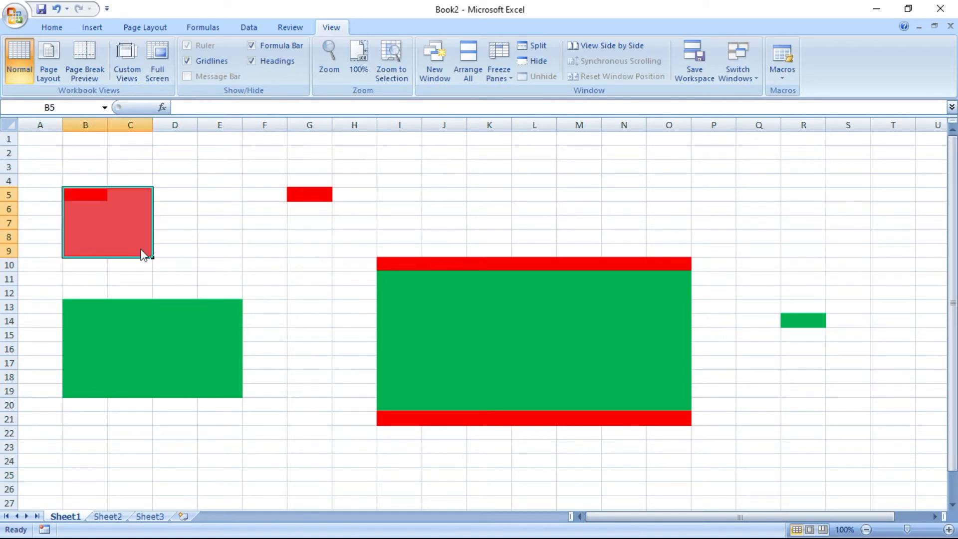
left_click(256, 250)
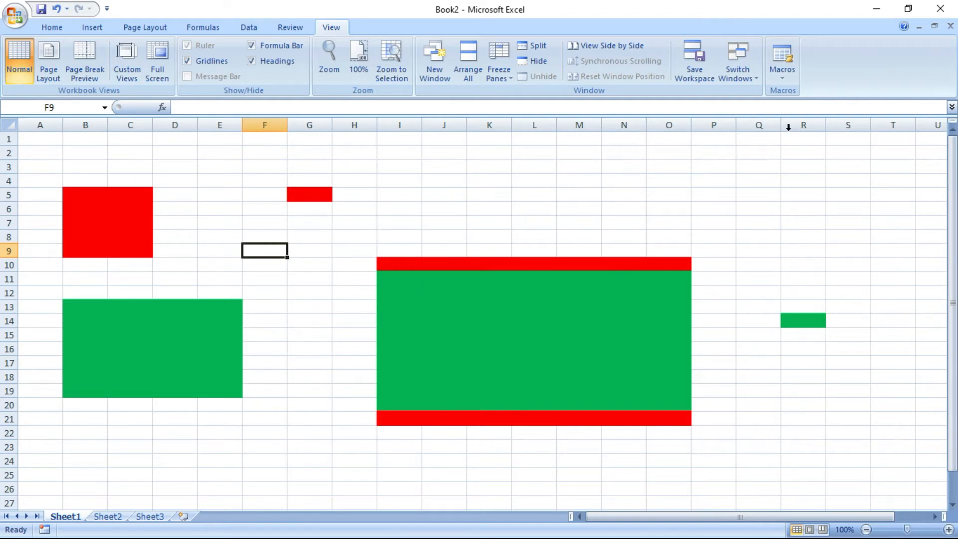
Start recording a macro named YELLOW with shortcut Ctrl+Shift+Y
left_click(780, 73)
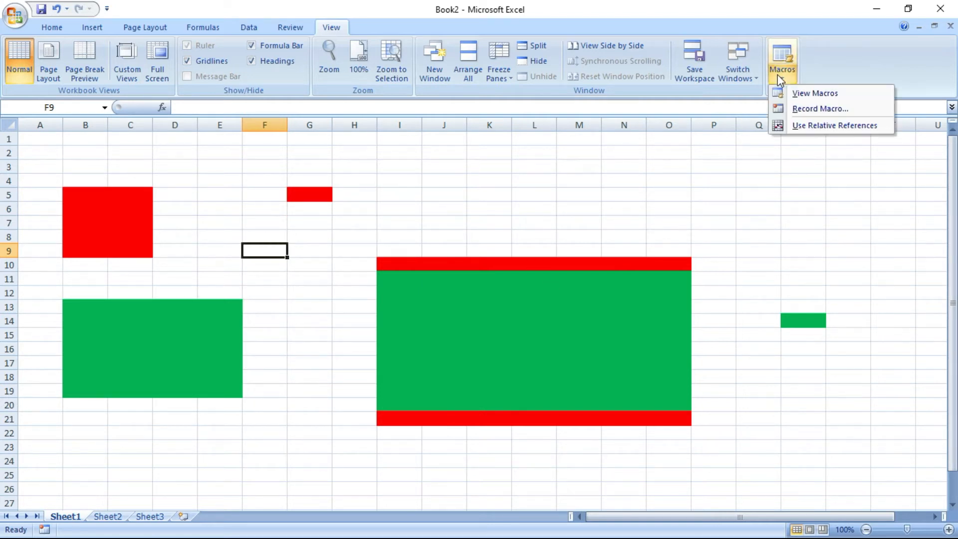
left_click(801, 109)
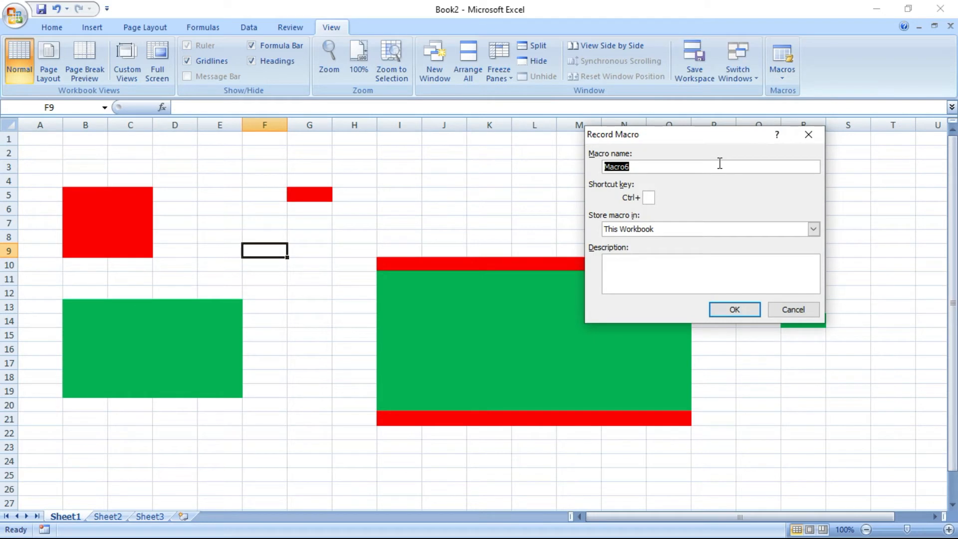
type("YELLOW")
type("Y")
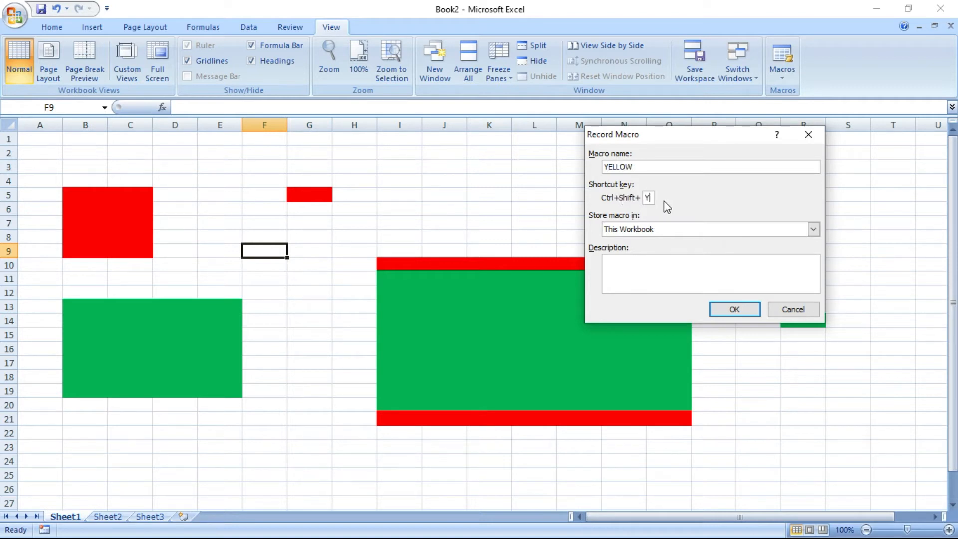
left_click(721, 311)
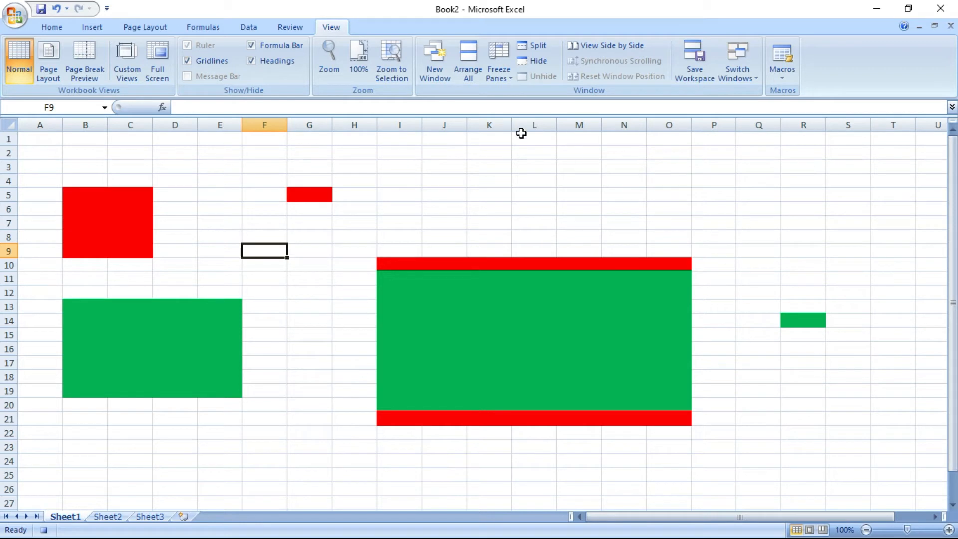
Fill cell N7 yellow and stop the YELLOW macro recording
left_click(634, 221)
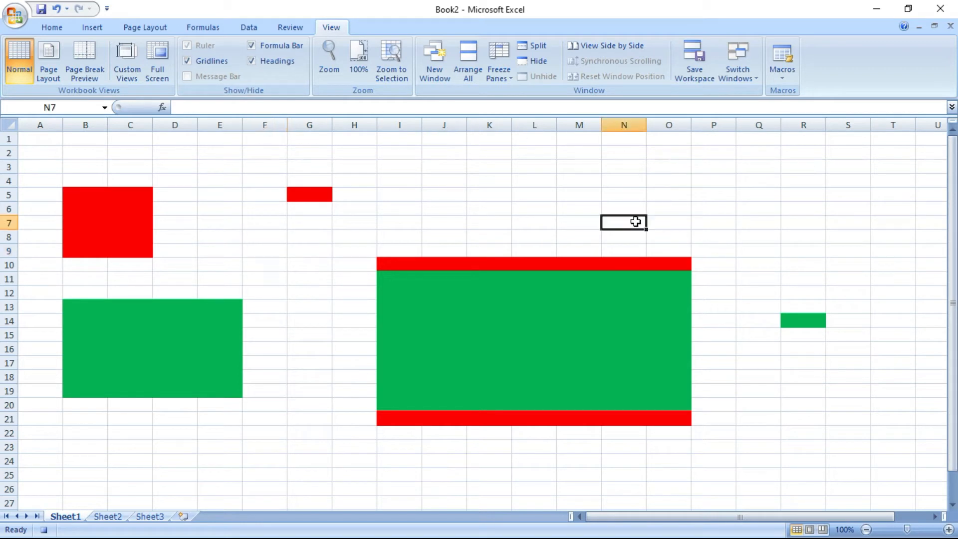
left_click(52, 27)
left_click(217, 71)
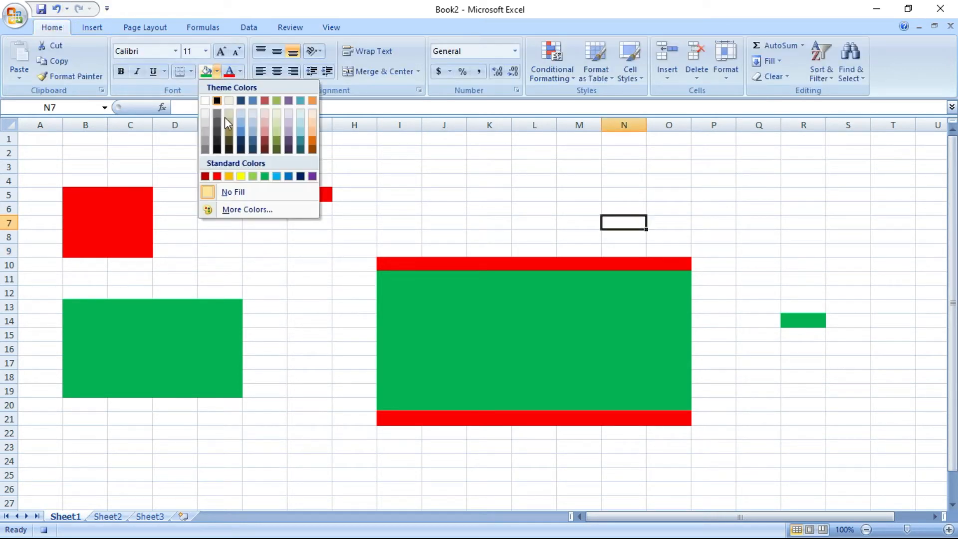
left_click(240, 176)
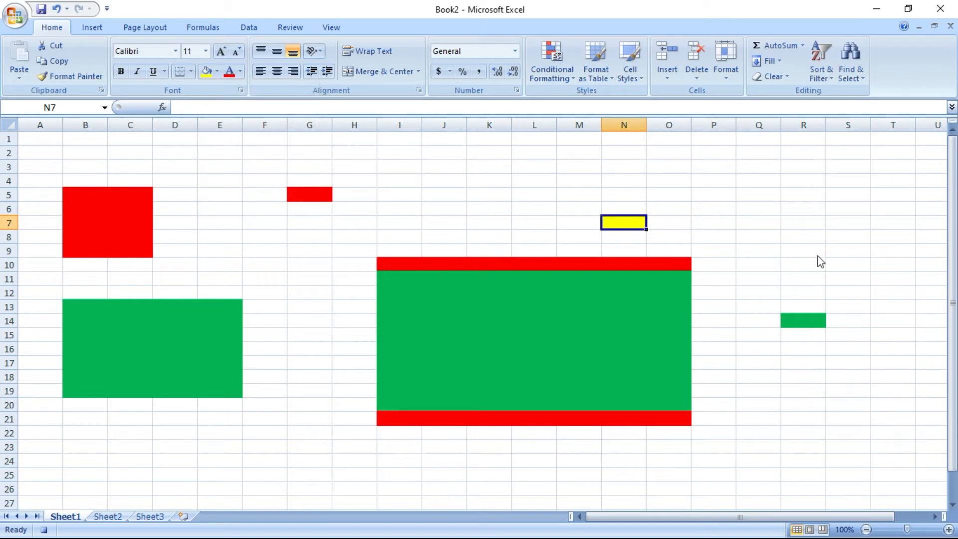
left_click(327, 28)
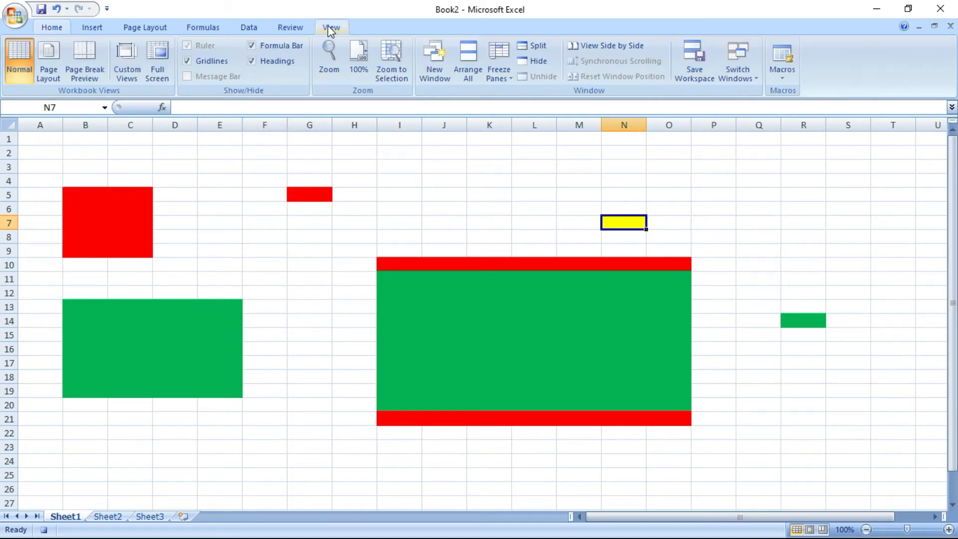
left_click(782, 73)
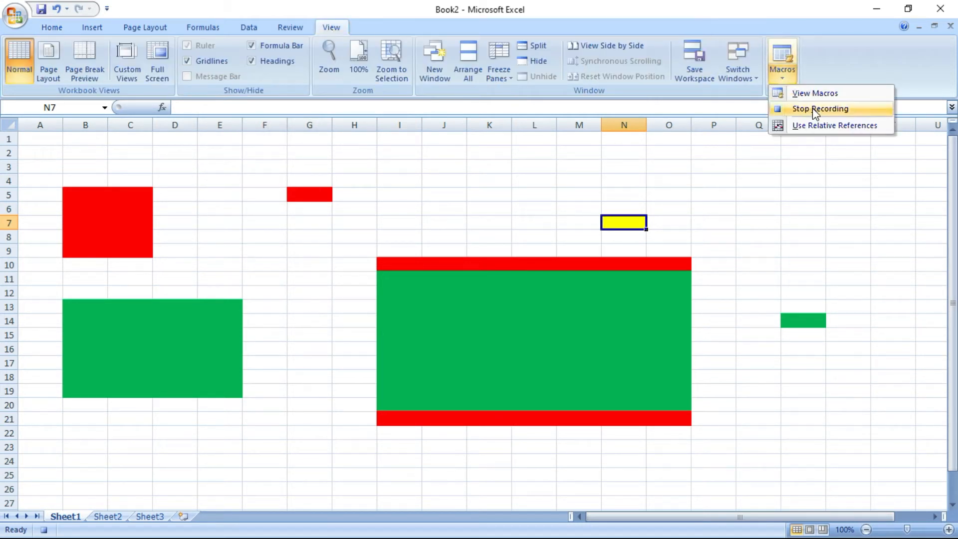
left_click(813, 108)
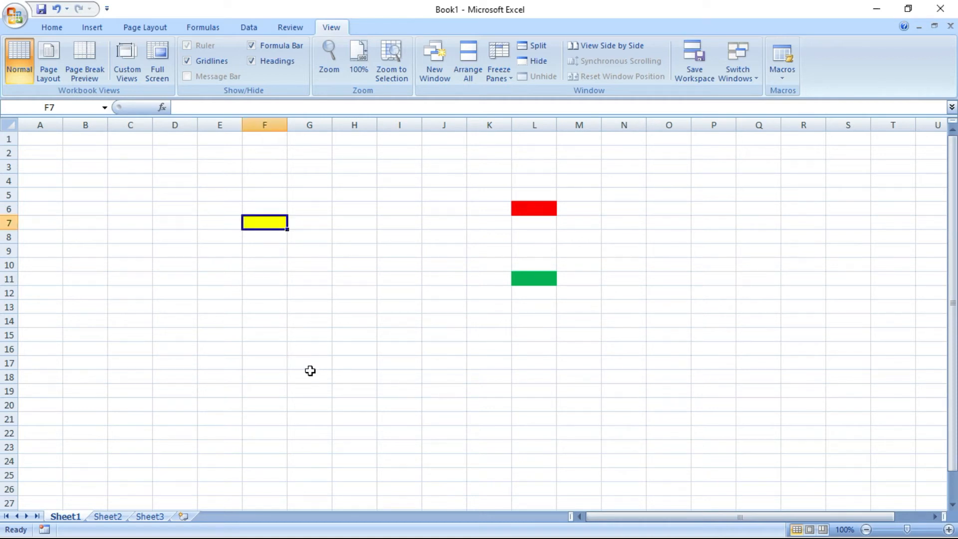
Fill G18 red (Ctrl+R), J18 green (Ctrl+G) and M18 yellow (Ctrl+Y)
left_click(329, 376)
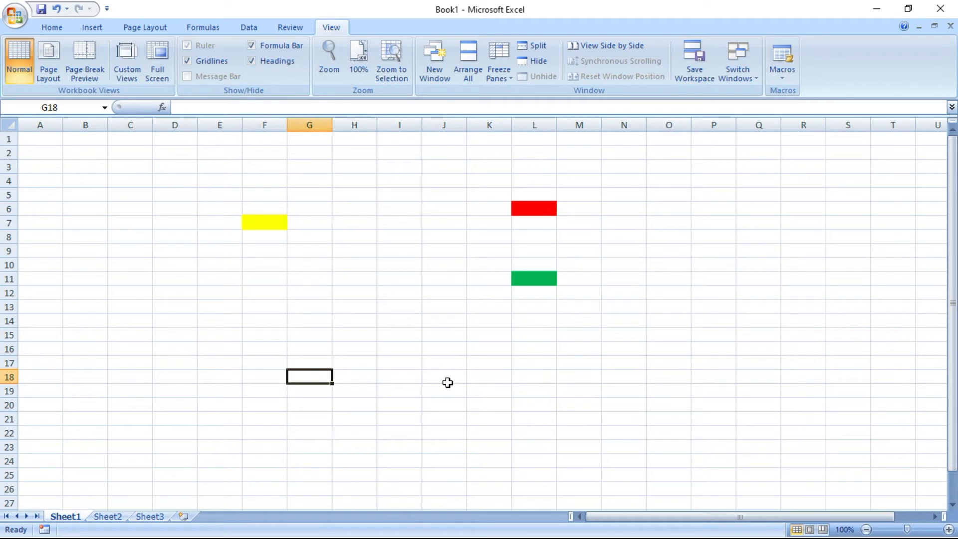
key("ctrl+r")
left_click(444, 379)
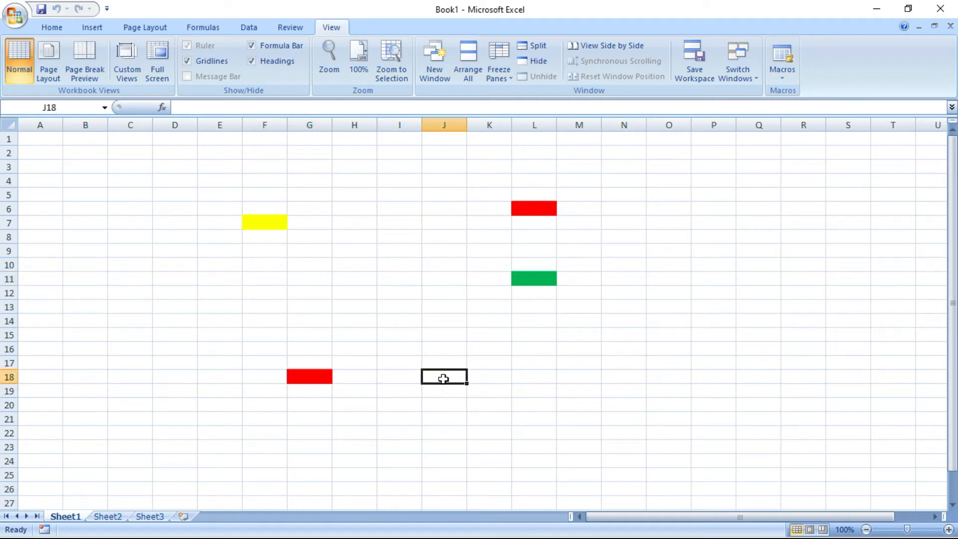
key("ctrl+g")
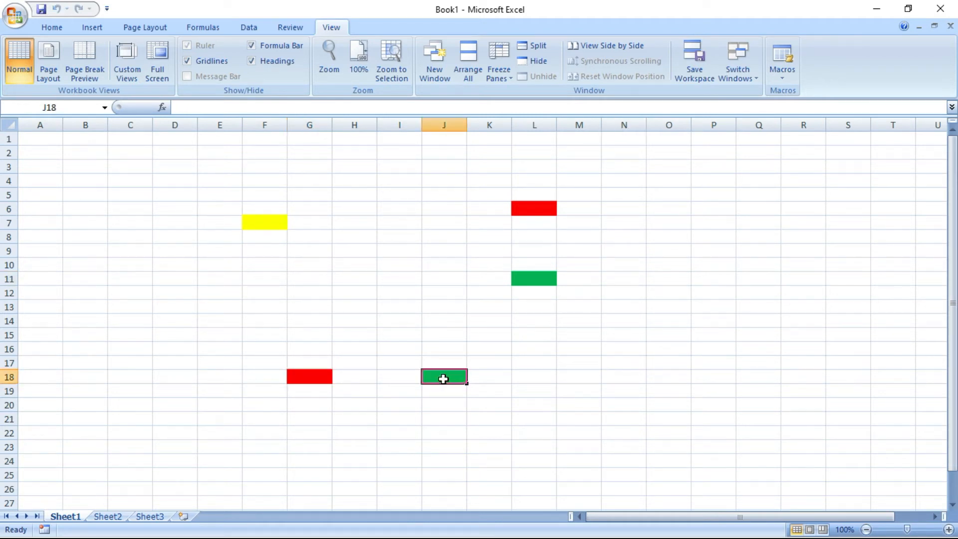
left_click(588, 377)
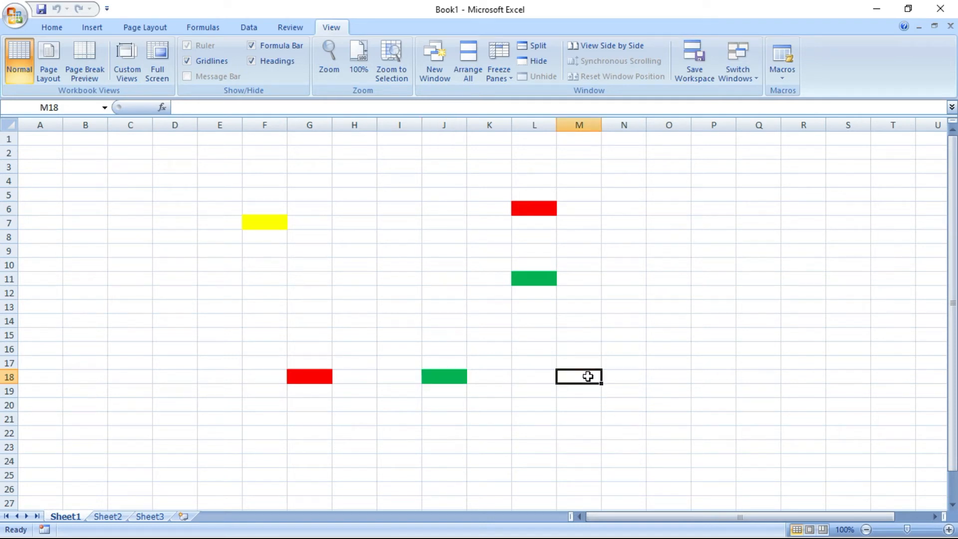
key("ctrl+y")
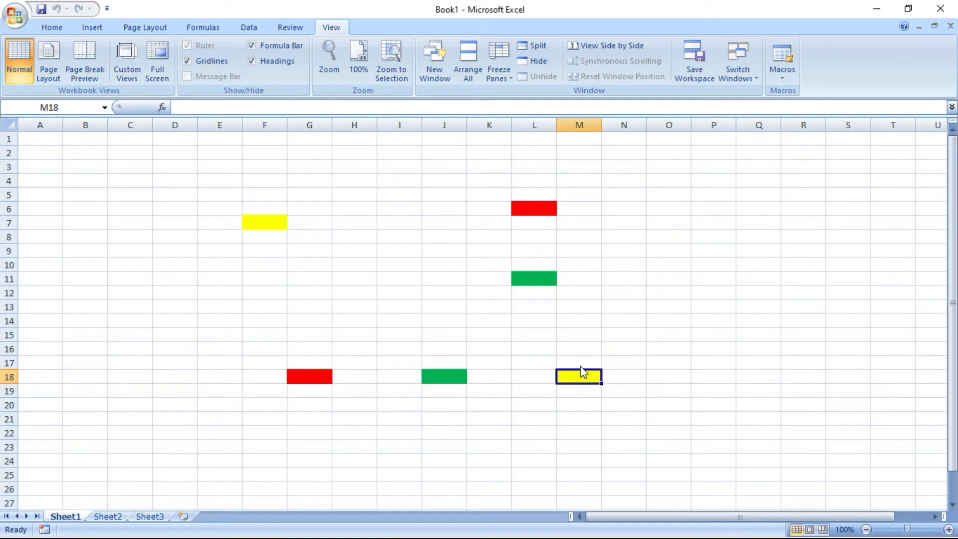
left_click(497, 409)
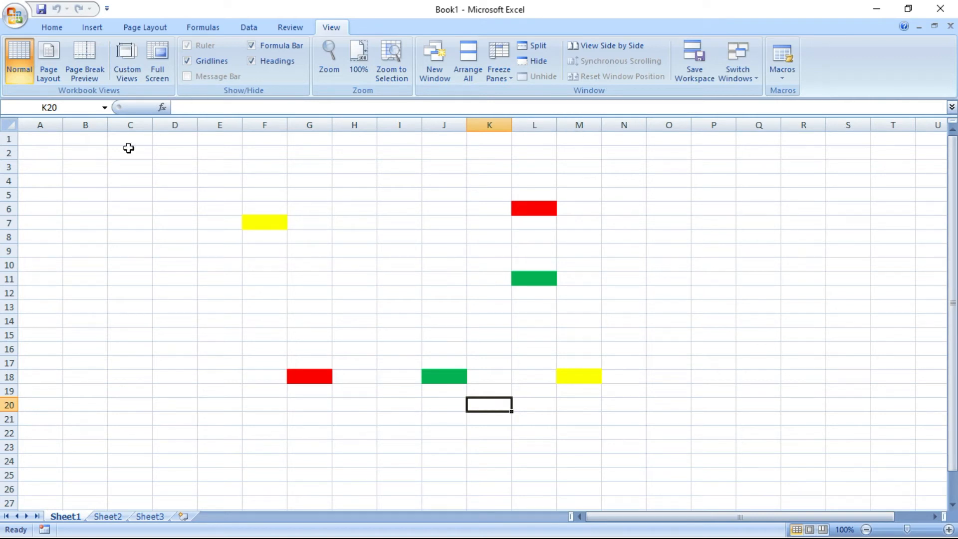
On Sheet2, draw a rectangle across roughly E4:G8
left_click(111, 517)
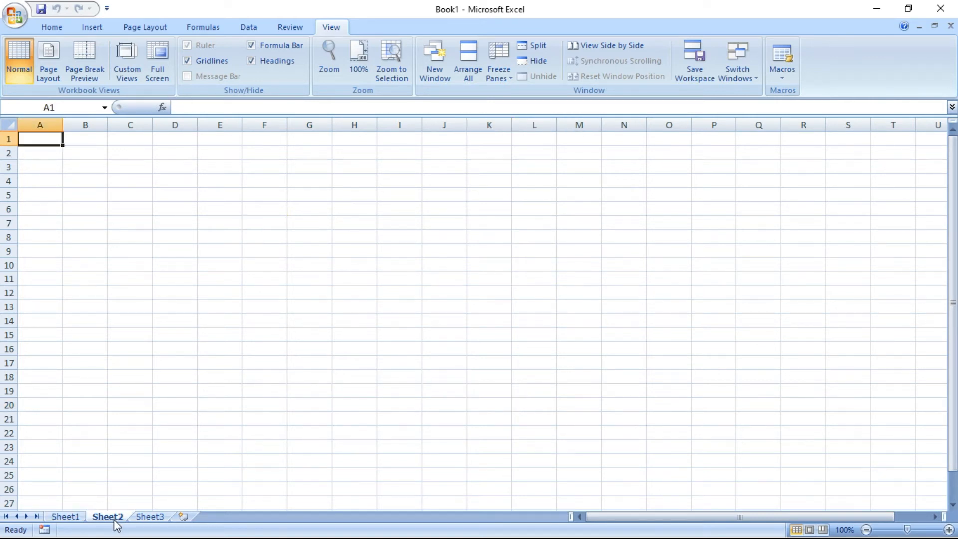
left_click(305, 274)
left_click(180, 194)
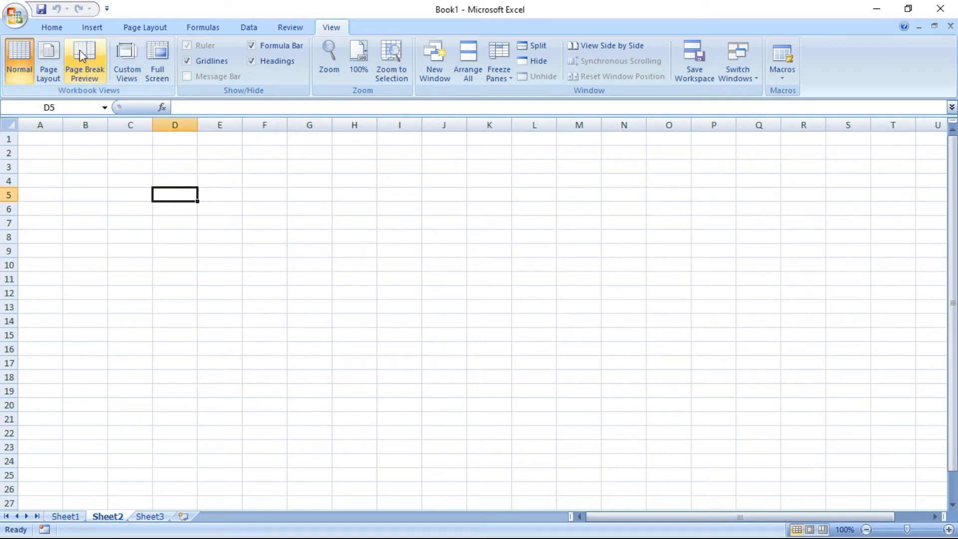
left_click(95, 31)
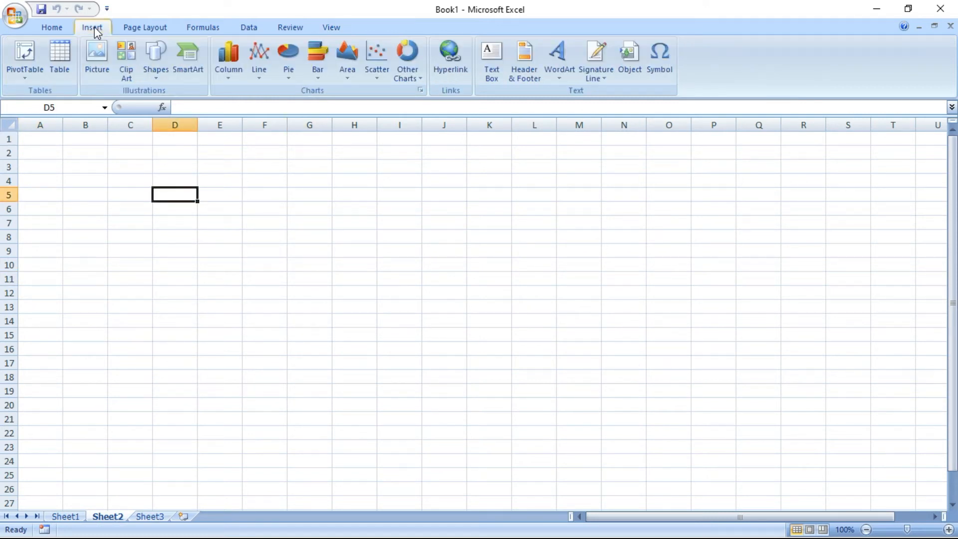
left_click(157, 75)
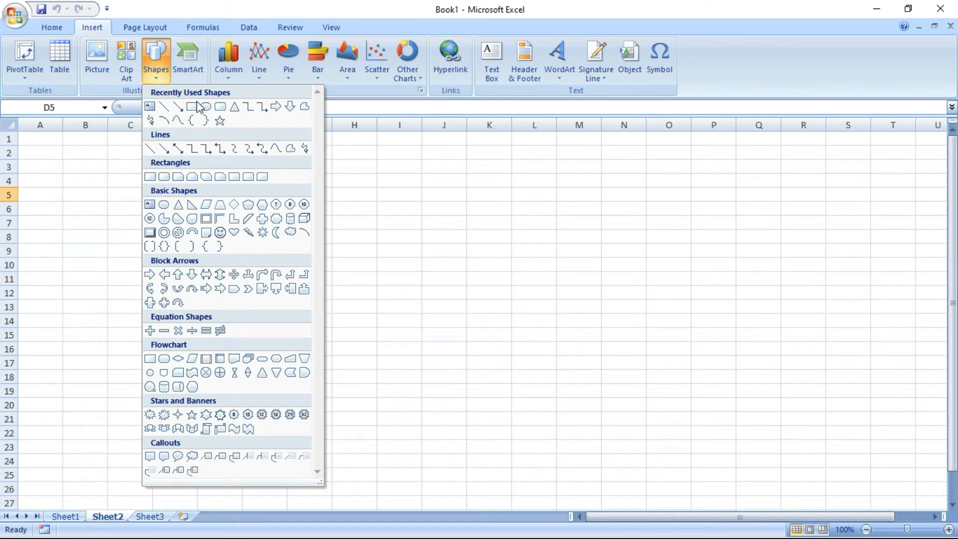
left_click(193, 107)
mouse_move(204, 184)
left_mouse_down()
mouse_move(214, 224)
mouse_move(296, 234)
left_mouse_up()
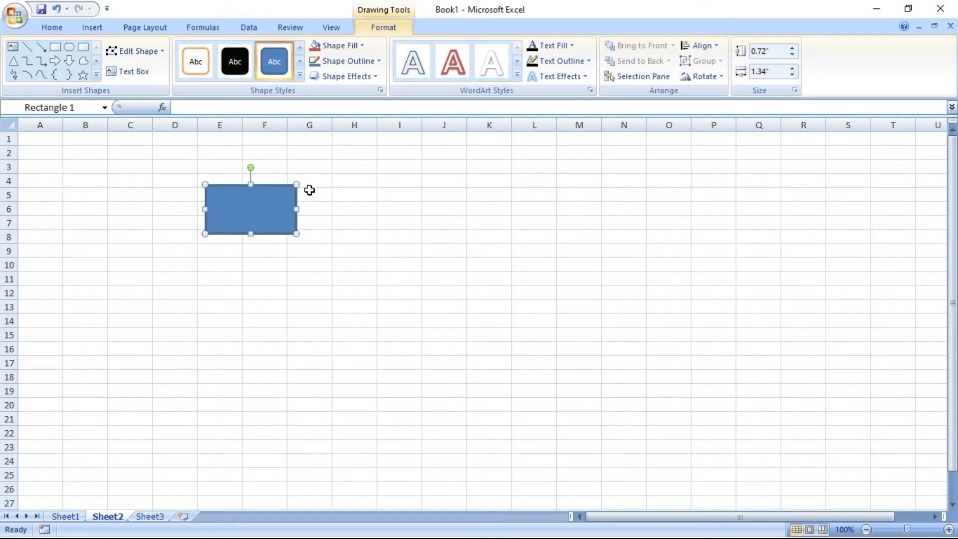
Fill the rectangle bright red and label it RED
left_click(315, 46)
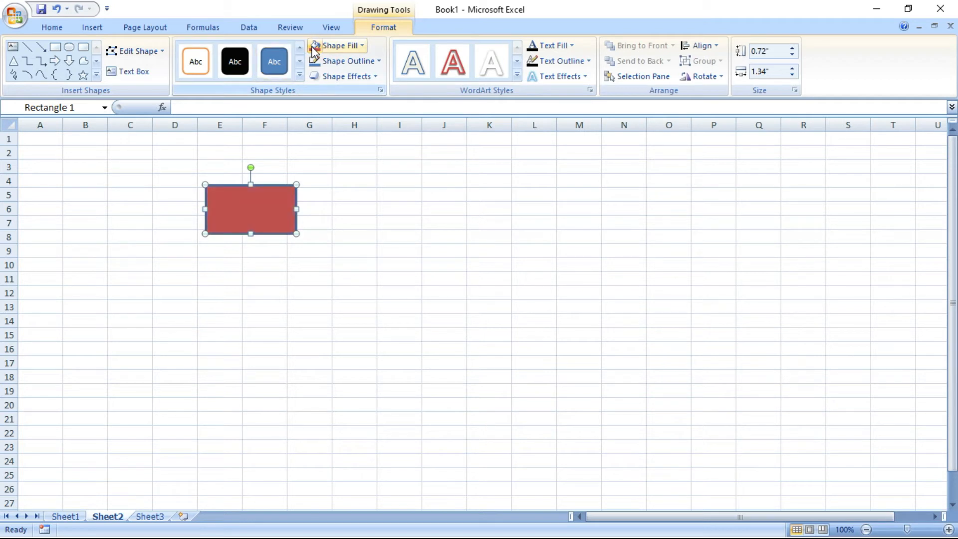
left_click(362, 46)
left_click(324, 165)
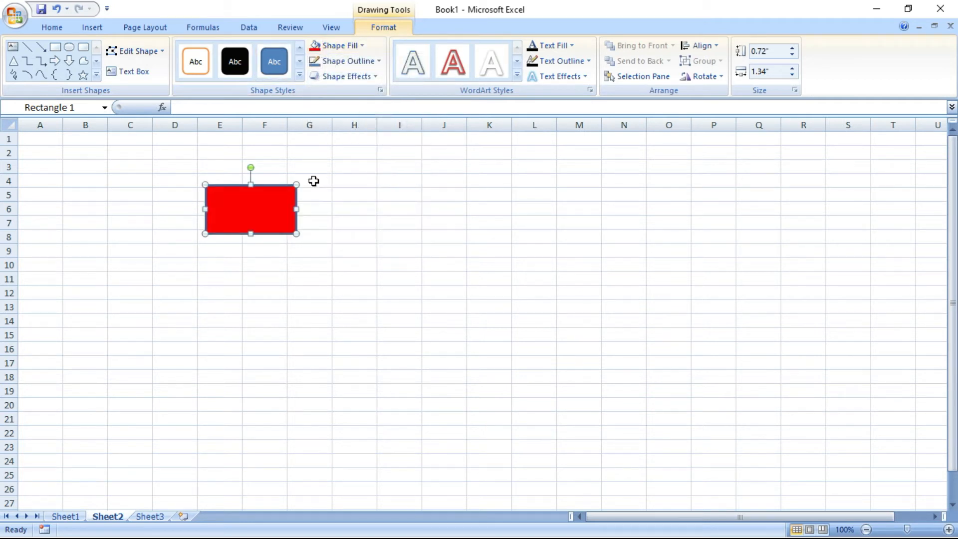
type("RED")
left_click(390, 225)
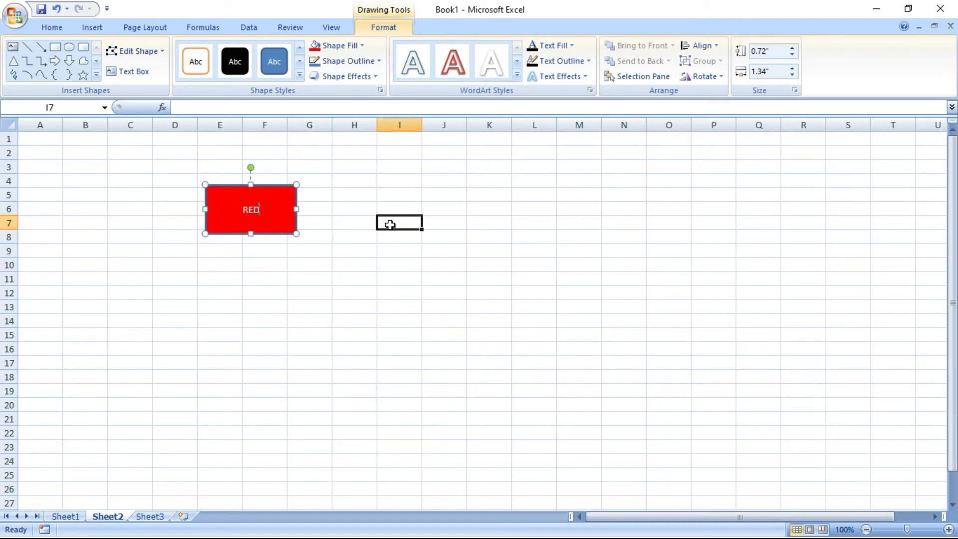
Draw an oval across roughly I4:J8
left_click(90, 28)
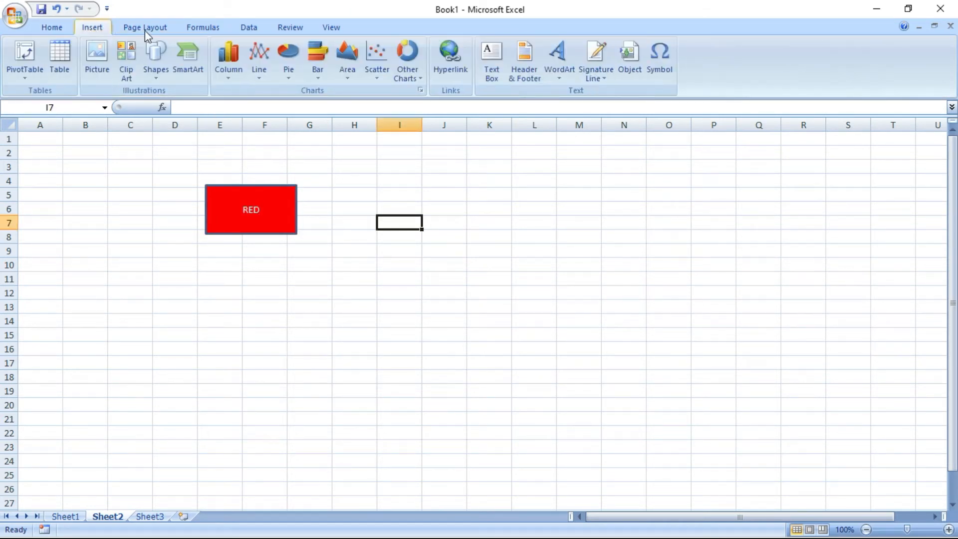
left_click(158, 72)
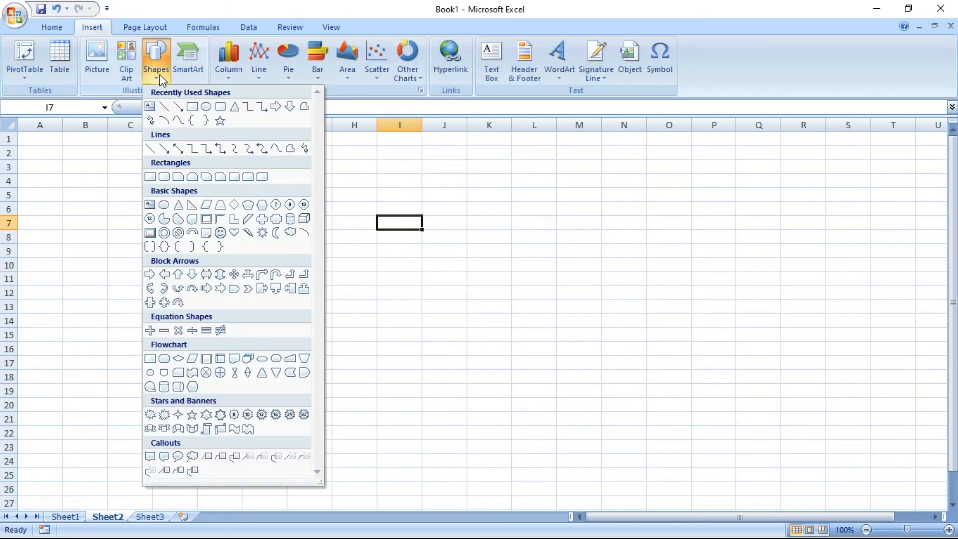
left_click(206, 107)
mouse_move(367, 178)
left_mouse_down()
mouse_move(380, 205)
mouse_move(474, 233)
left_mouse_up()
Fill the oval standard green and label it GREEN
left_click(363, 46)
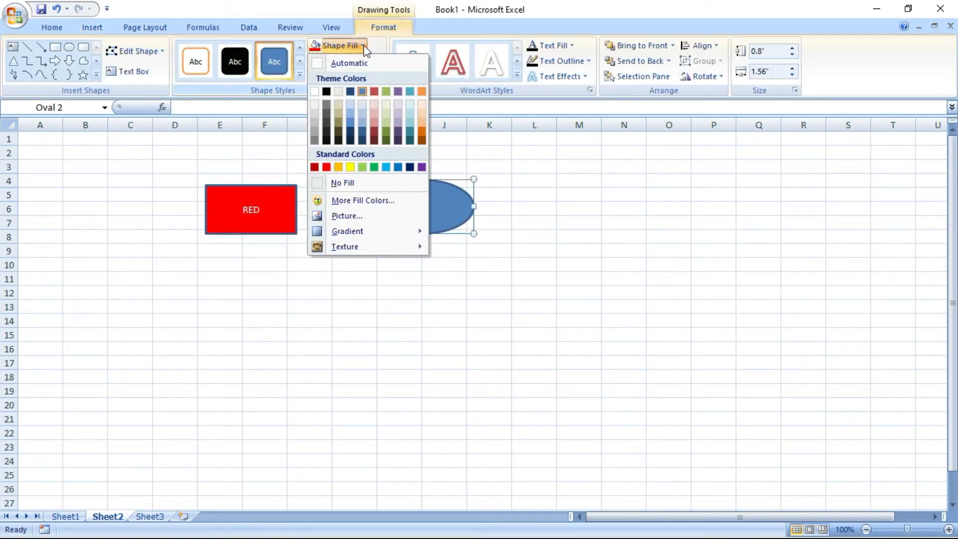
left_click(375, 167)
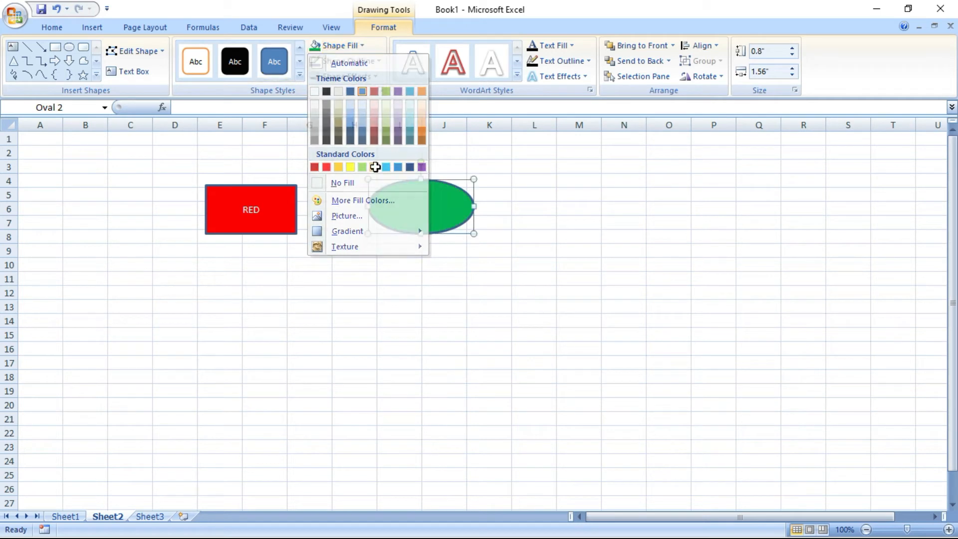
type("GREEB")
key("BackSpace")
type("N")
left_click(584, 229)
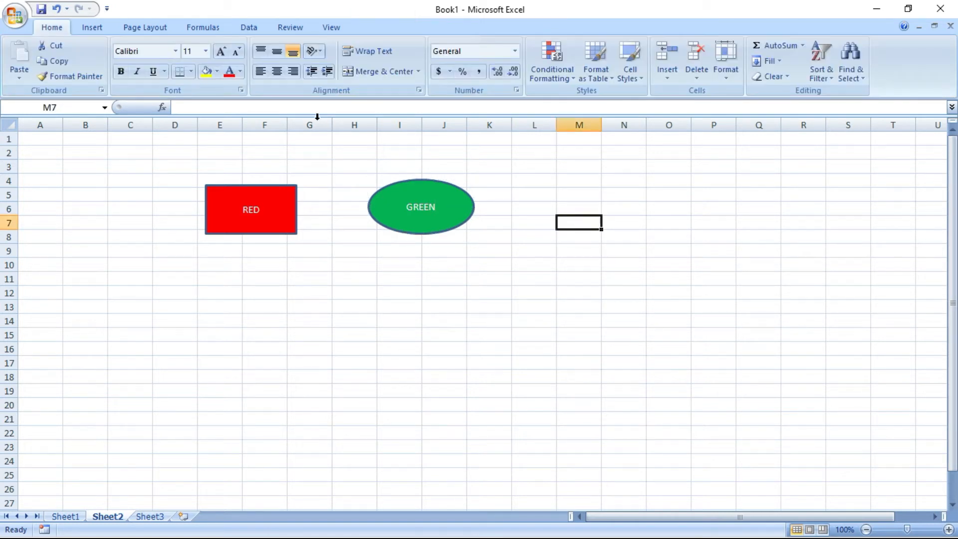
left_click(96, 28)
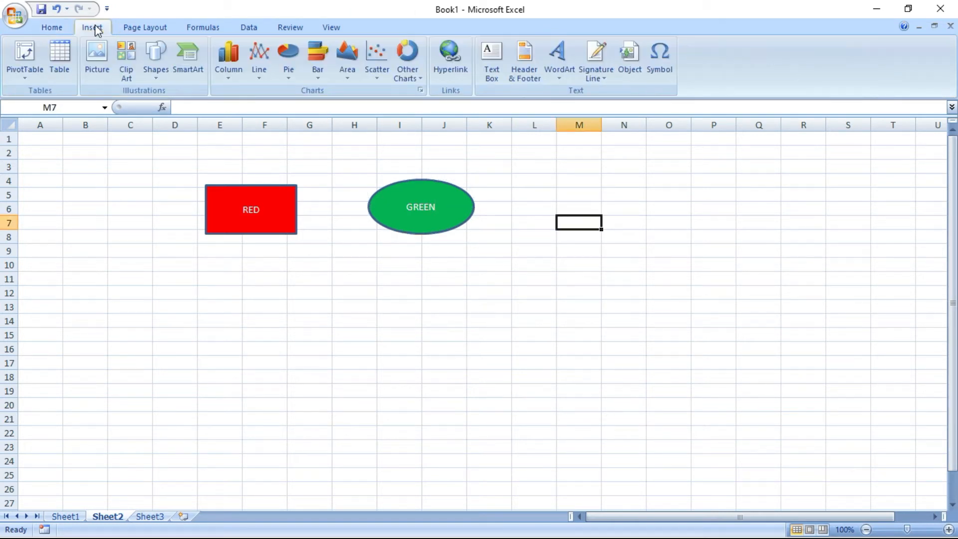
Draw an isosceles triangle across columns M–N and fill it yellow
left_click(163, 75)
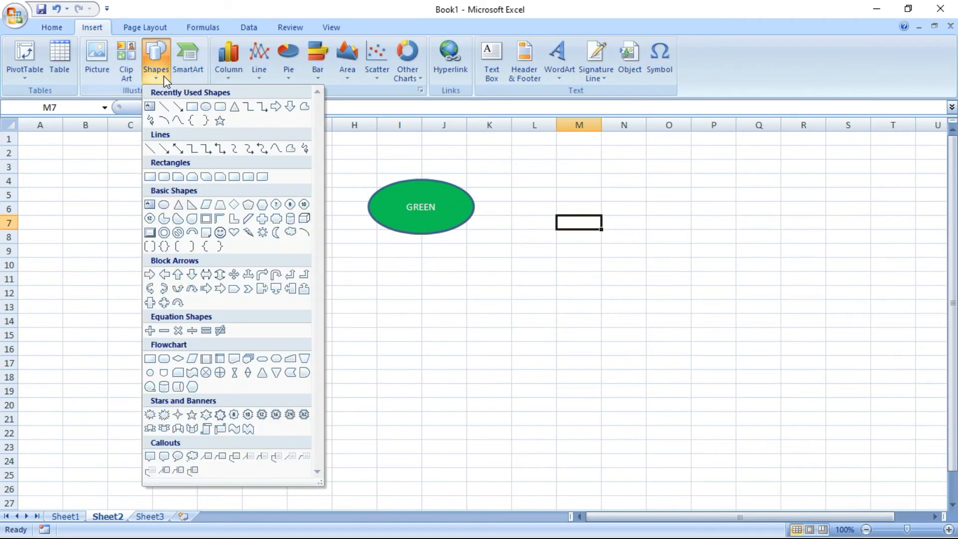
left_click(235, 106)
mouse_move(569, 163)
left_mouse_down()
mouse_move(599, 220)
mouse_move(653, 234)
left_mouse_up()
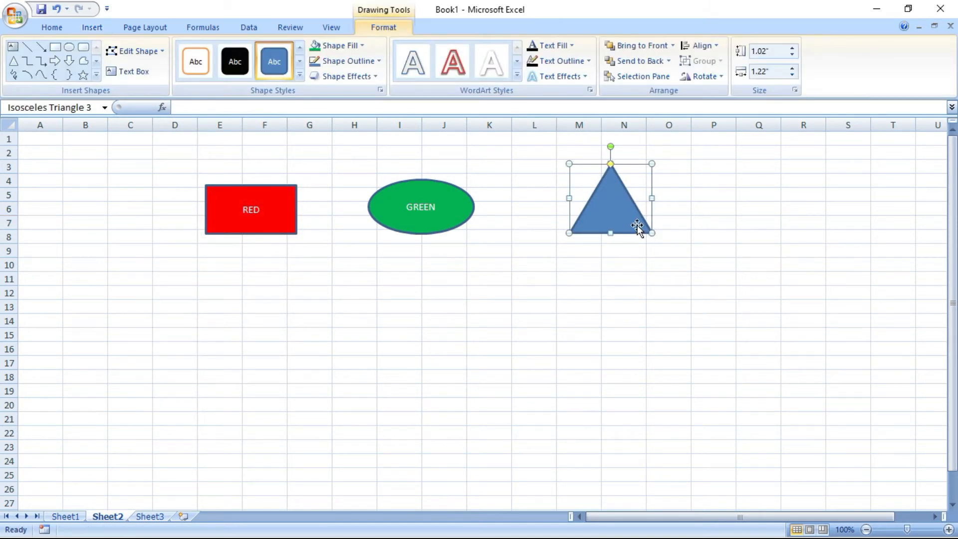
left_click(349, 45)
left_click(351, 167)
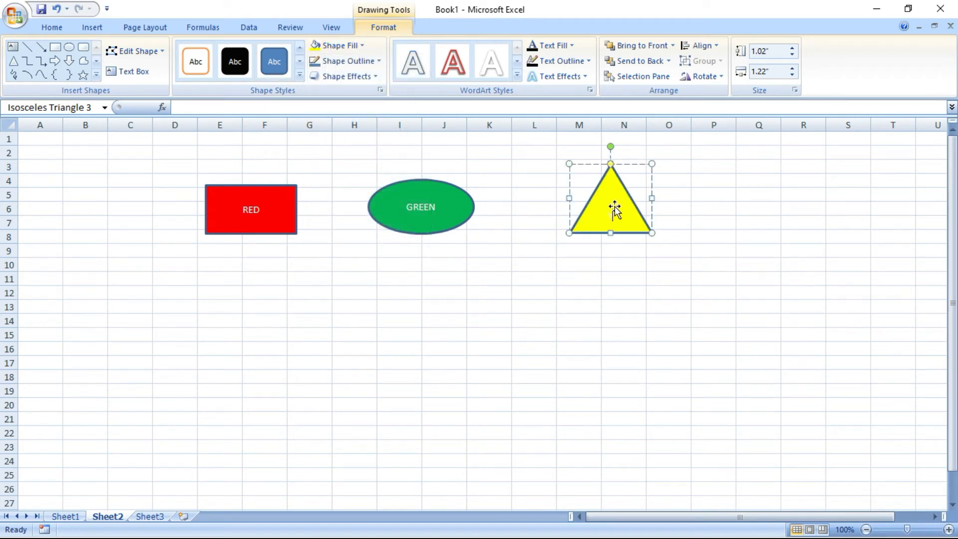
Label the triangle YELLOW, widen it rightward, and nudge the GREEN oval right
type("LLOW")
left_click_drag(652, 198, 676, 198)
left_click(724, 256)
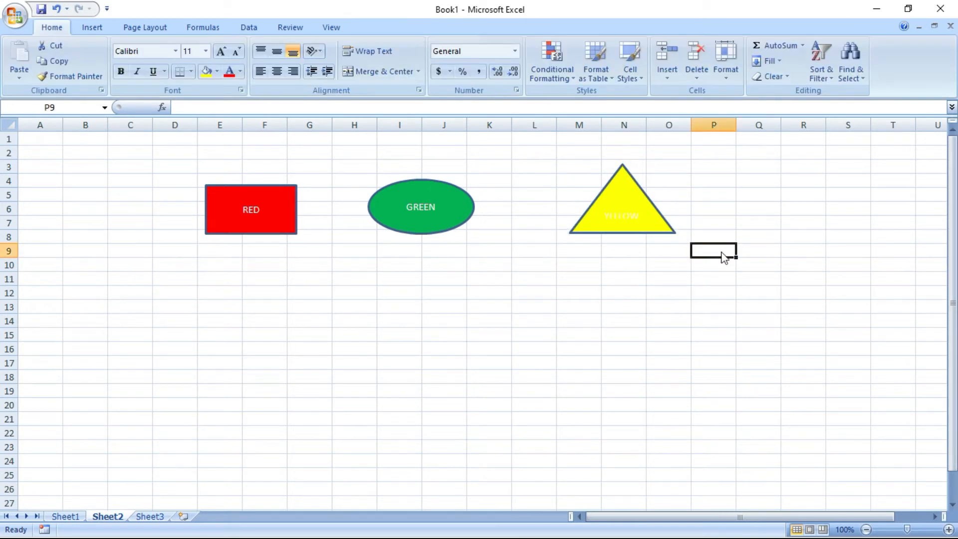
left_click_drag(415, 212, 430, 213)
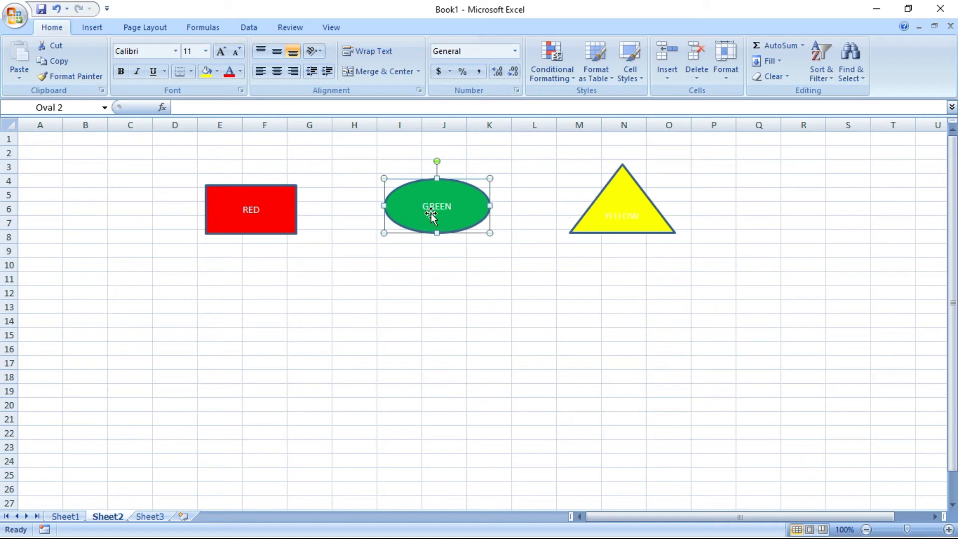
left_click(483, 267)
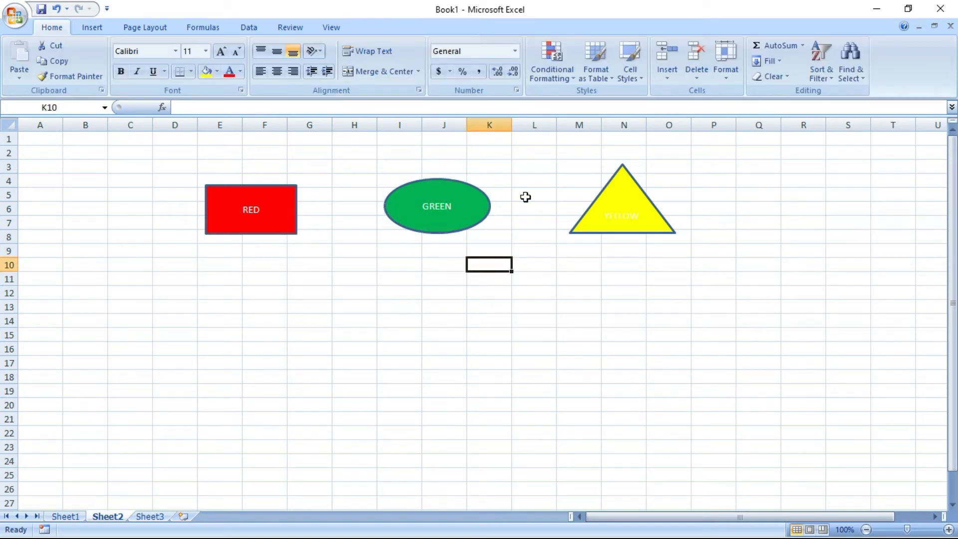
Assign the RED macro to the RED rectangle
left_click(266, 196)
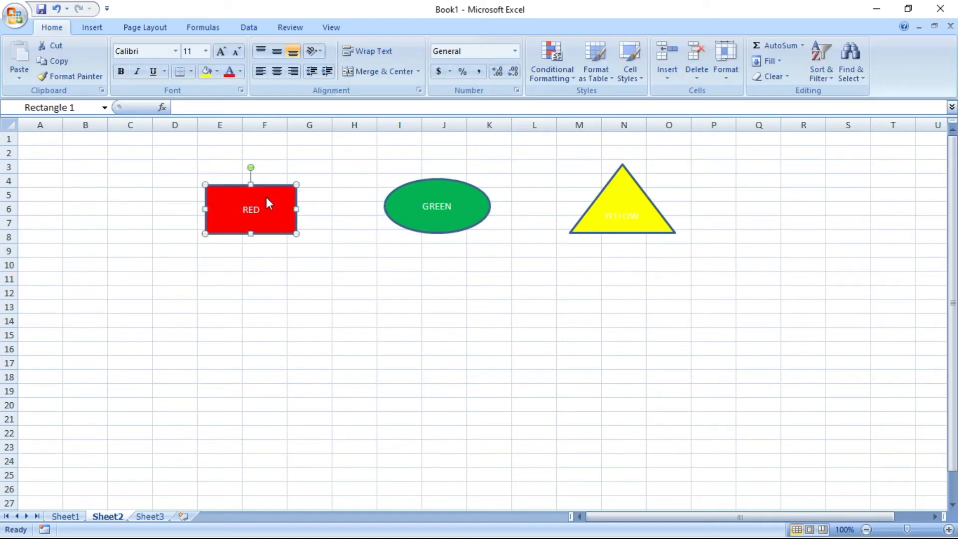
right_click(266, 197)
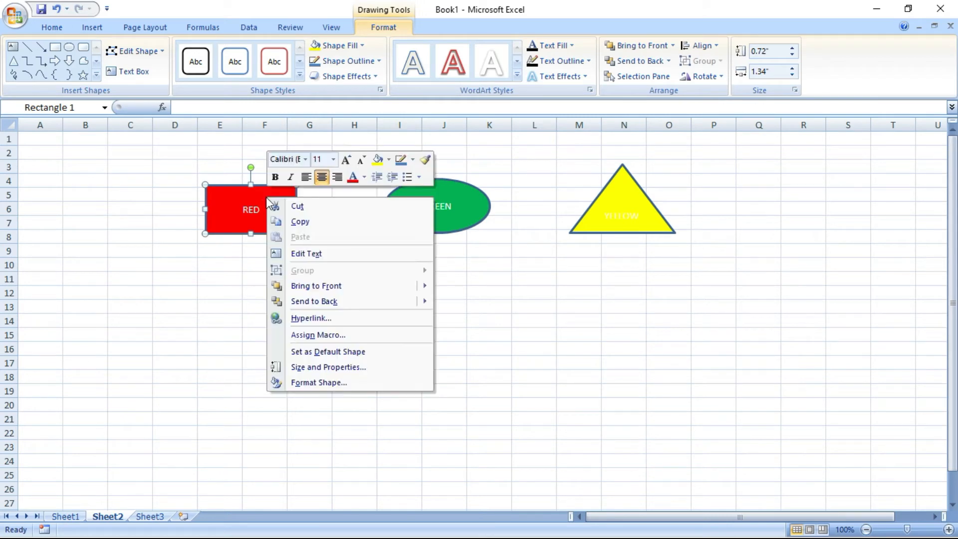
left_click(321, 335)
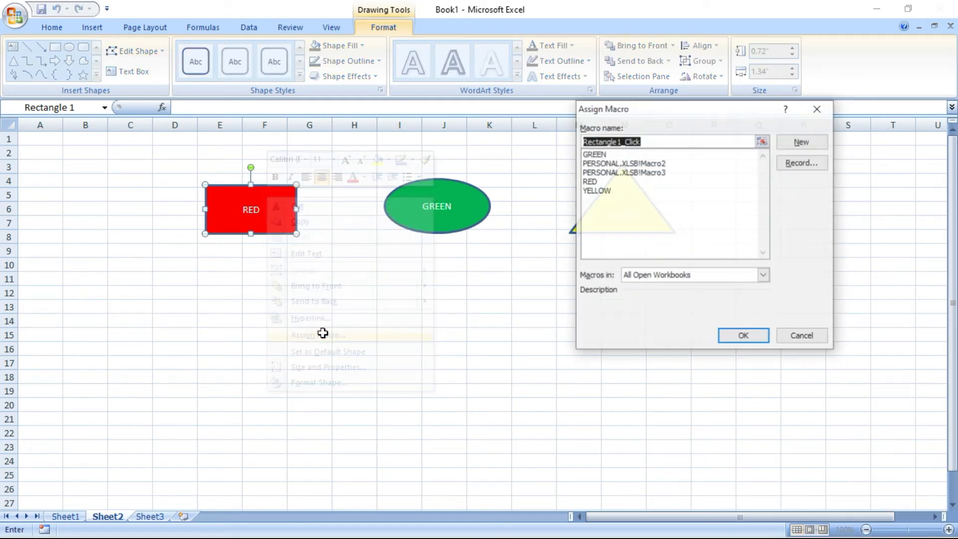
left_click(603, 181)
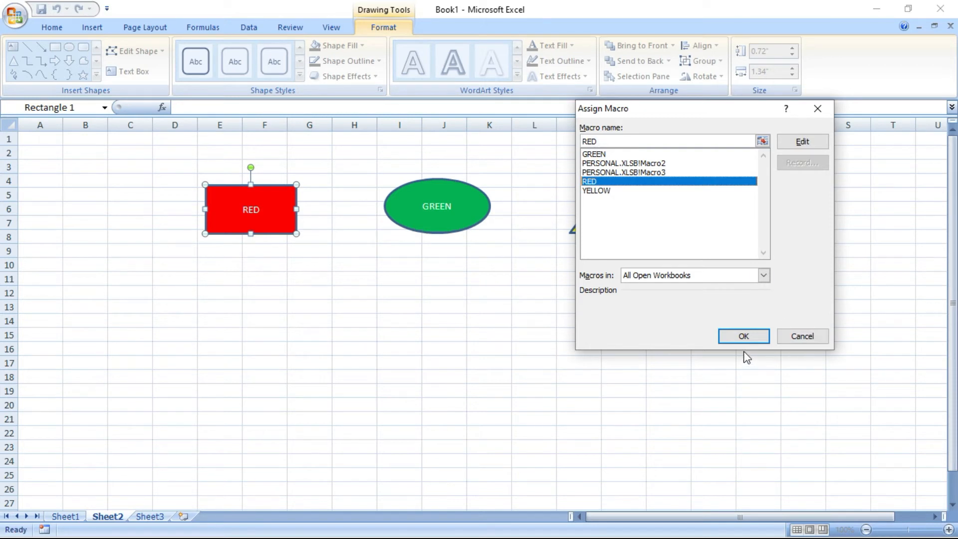
left_click(735, 336)
Assign the GREEN macro to the GREEN oval
left_click(460, 213)
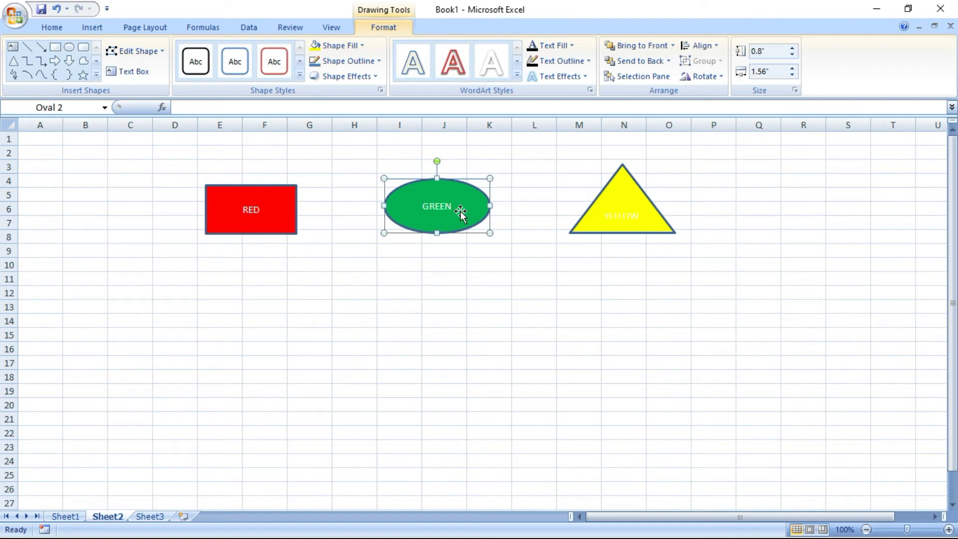
right_click(461, 215)
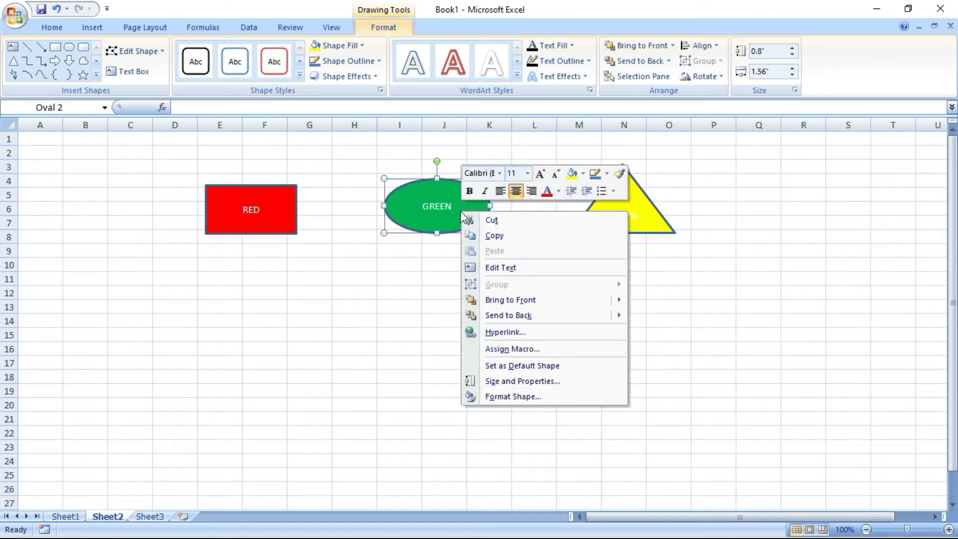
left_click(520, 352)
left_click(603, 155)
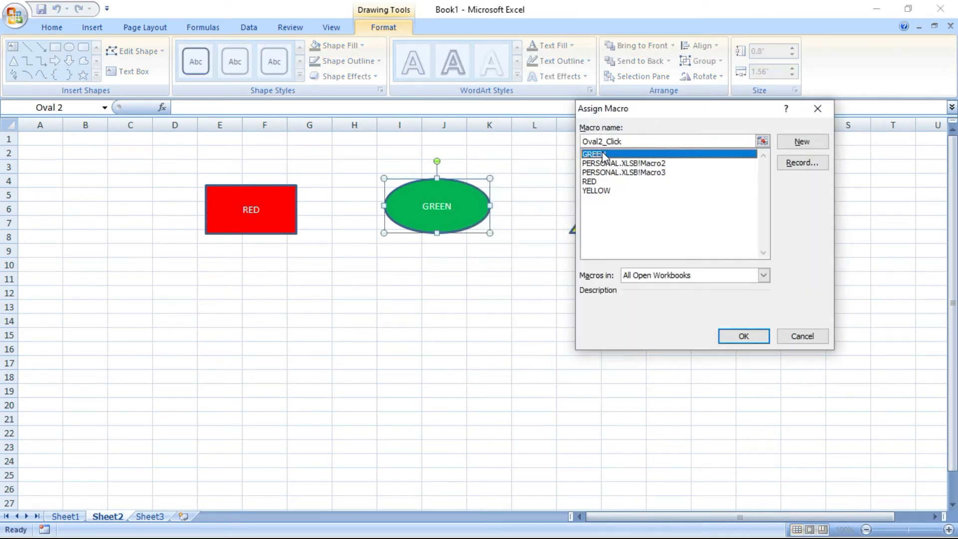
left_click(743, 337)
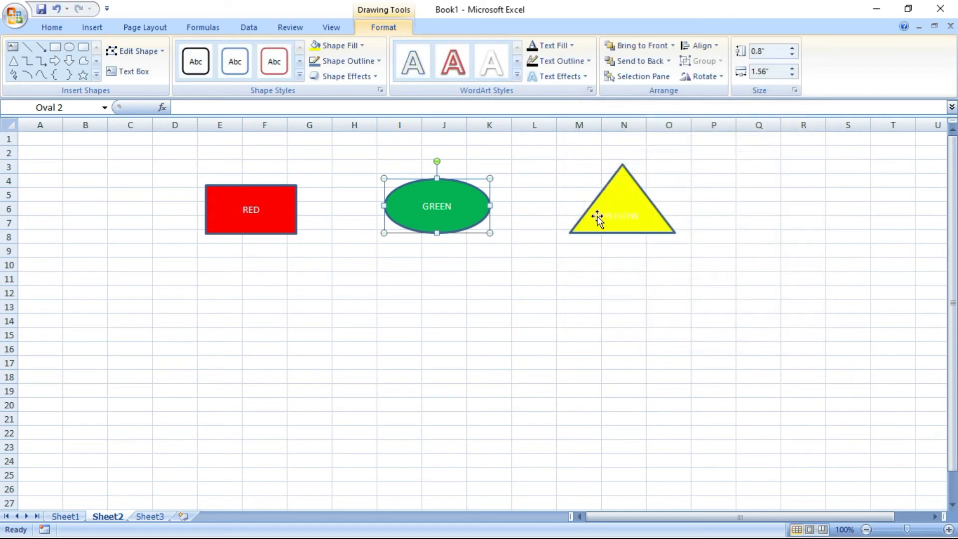
Assign the YELLOW macro to the yellow triangle
left_click(615, 205)
right_click(614, 205)
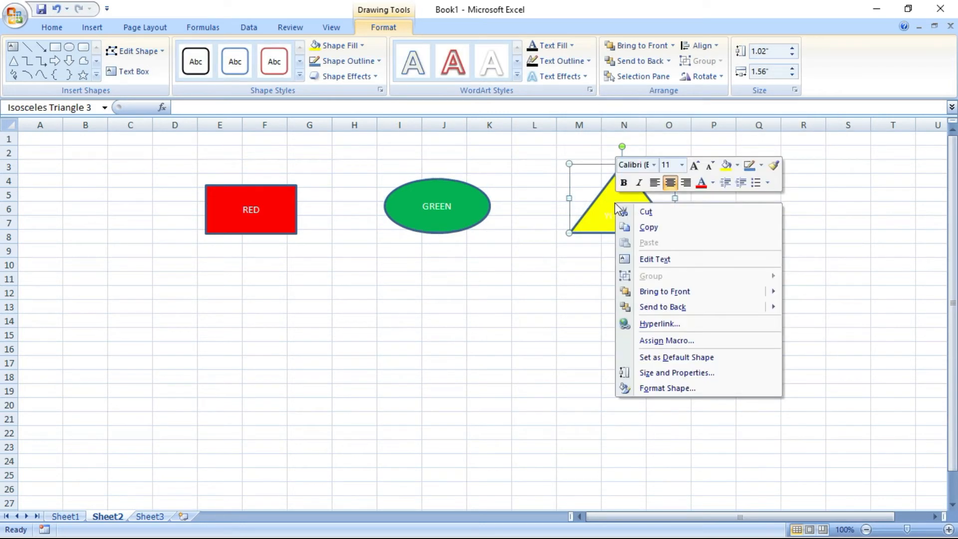
left_click(668, 340)
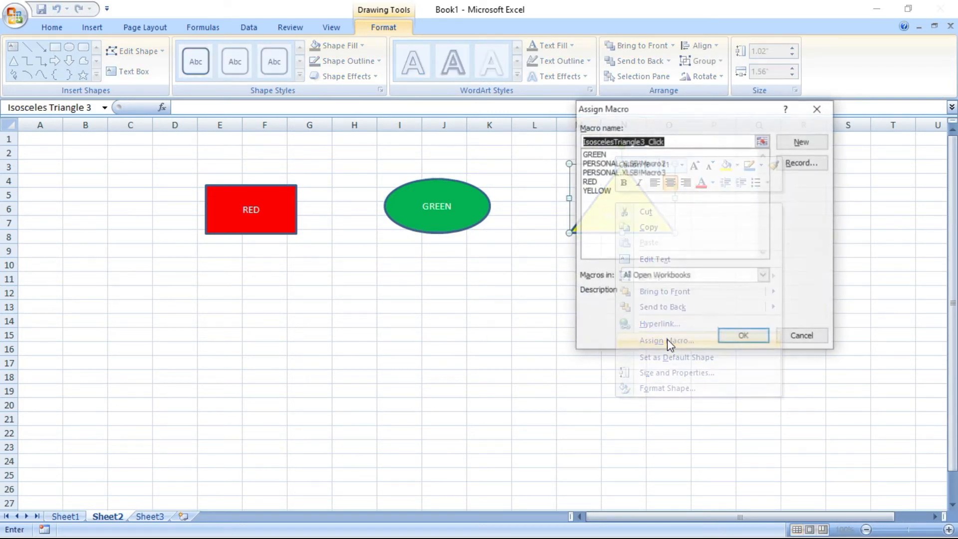
left_click(604, 191)
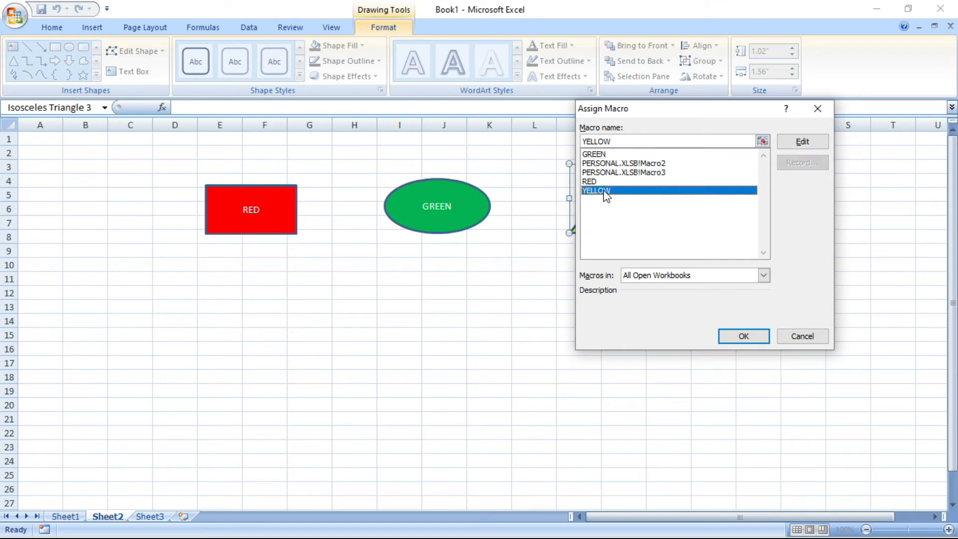
left_click(744, 336)
left_click(729, 347)
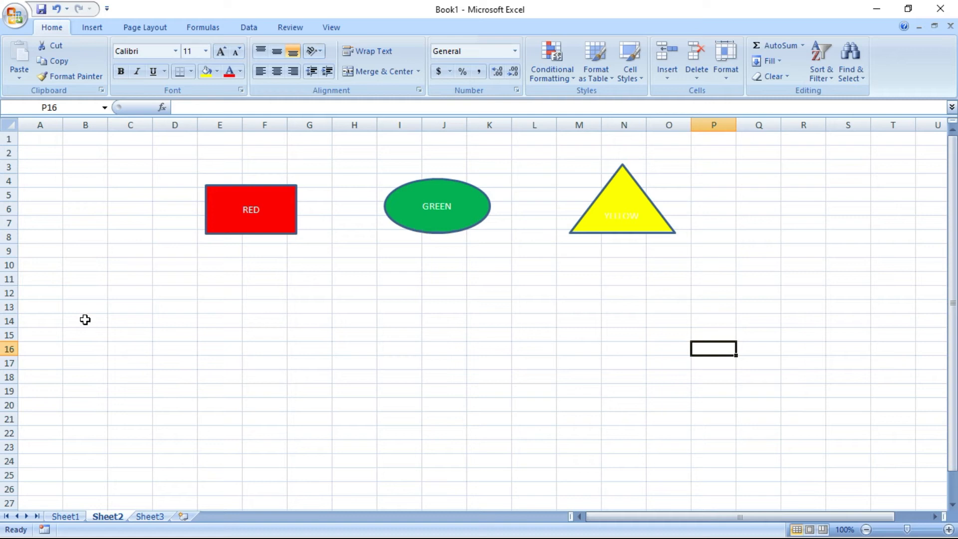
Fill B14:E22 red, H13:K22 green and M12:Q22 yellow using the colour shapes
left_click_drag(84, 319, 214, 434)
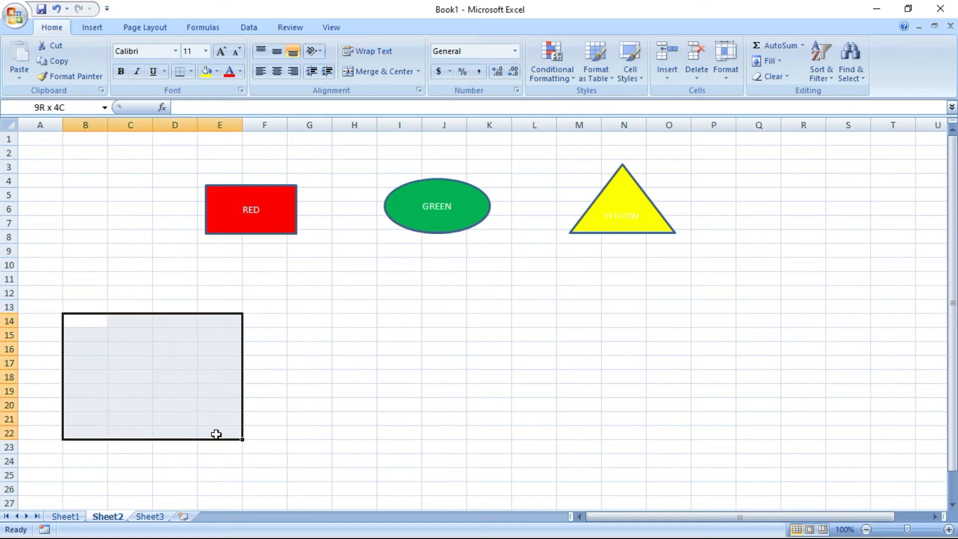
left_click(250, 223)
left_click(464, 382)
left_click_drag(337, 305, 499, 434)
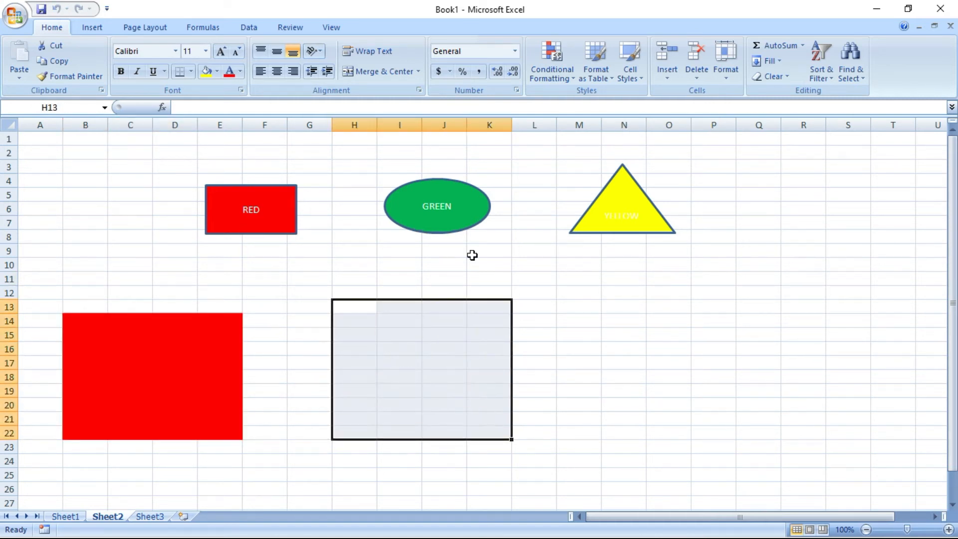
left_click(455, 225)
left_click_drag(599, 298, 766, 430)
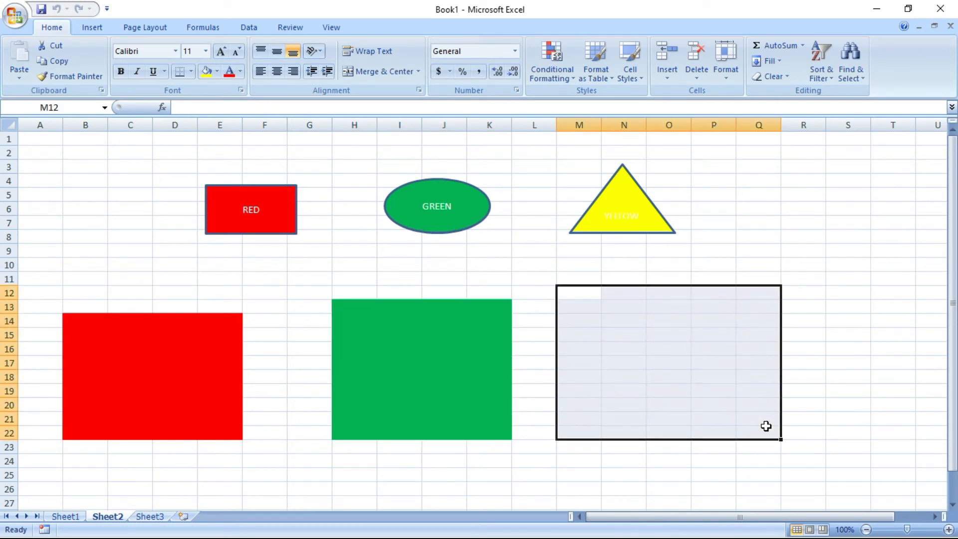
left_click(633, 221)
left_click(892, 305)
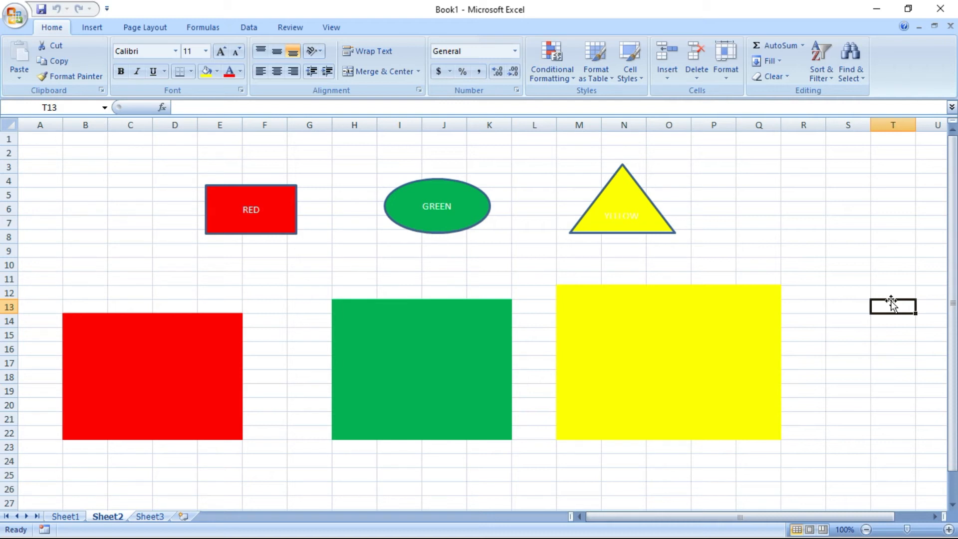
Fill R5:S7 green, S11:T16 yellow and H24:K27 red using the colour shapes
left_click_drag(789, 188, 852, 224)
left_click(474, 220)
left_click_drag(855, 280, 889, 352)
left_click(651, 230)
left_click(881, 387)
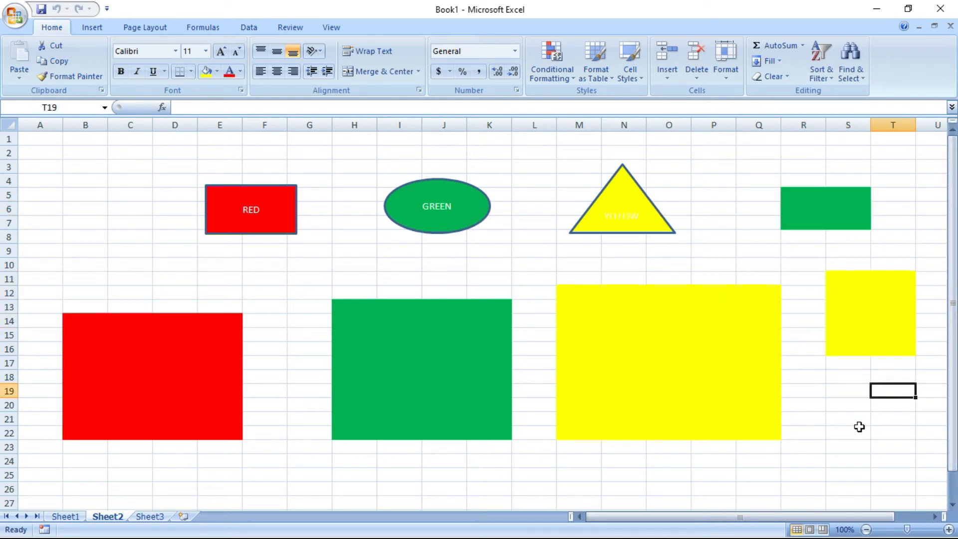
left_click_drag(344, 462, 480, 499)
left_click(249, 210)
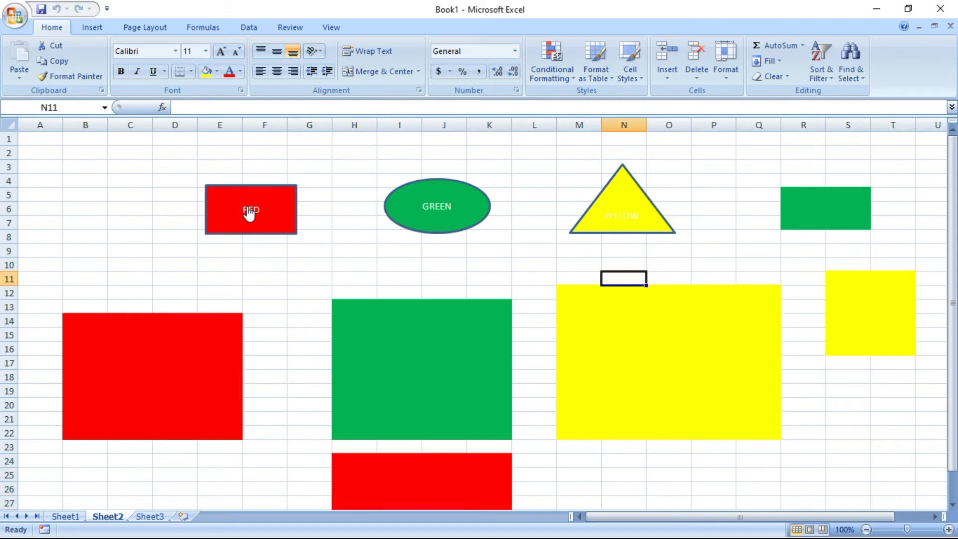
scroll(660, 380, "down", 2)
scroll(660, 379, "up", 2)
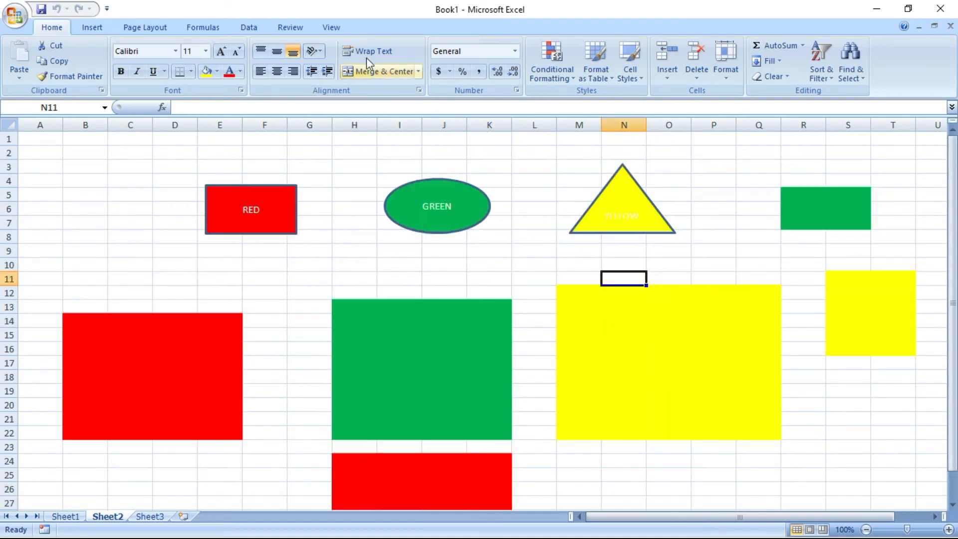
left_click(331, 27)
Open the YELLOW macro's code via View Macros, selecting YELLOW and choosing Edit
left_click(782, 74)
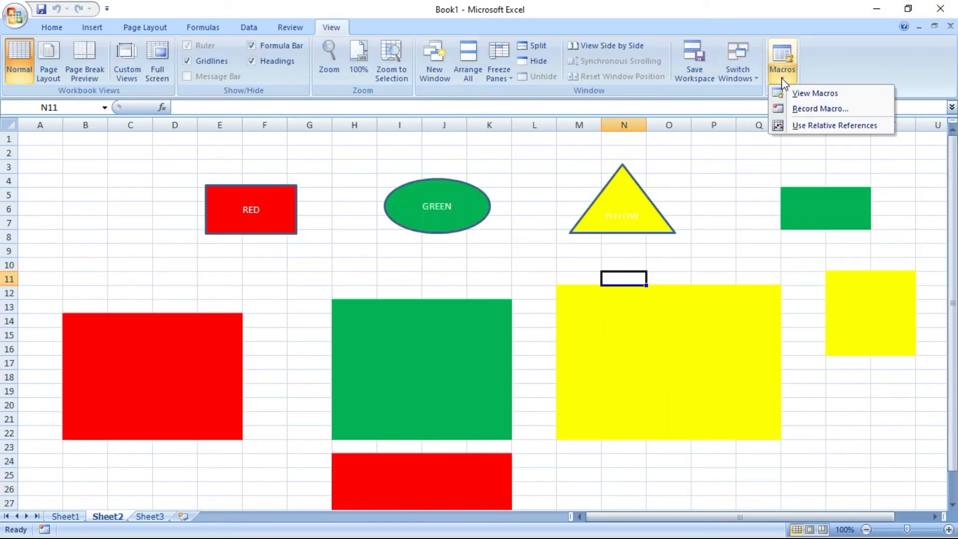
left_click(806, 93)
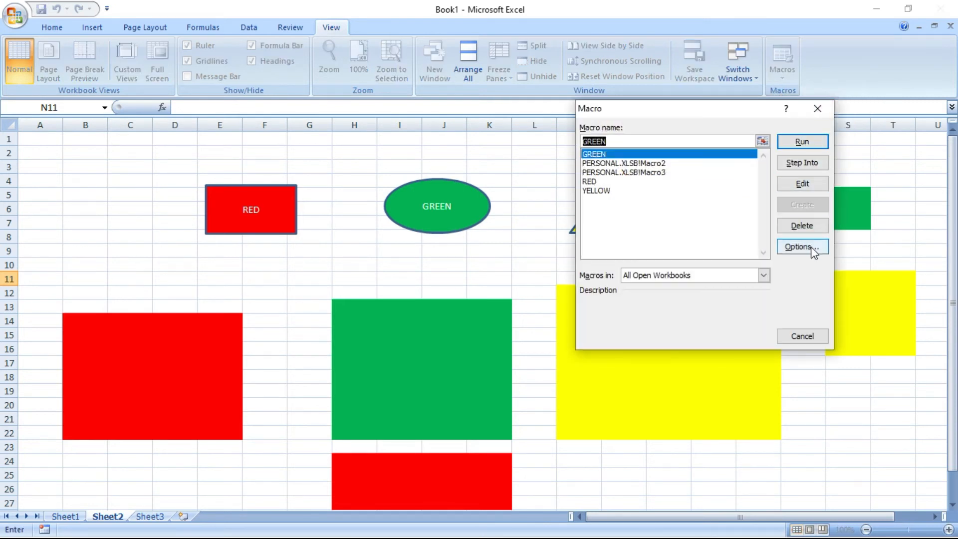
left_click(607, 190)
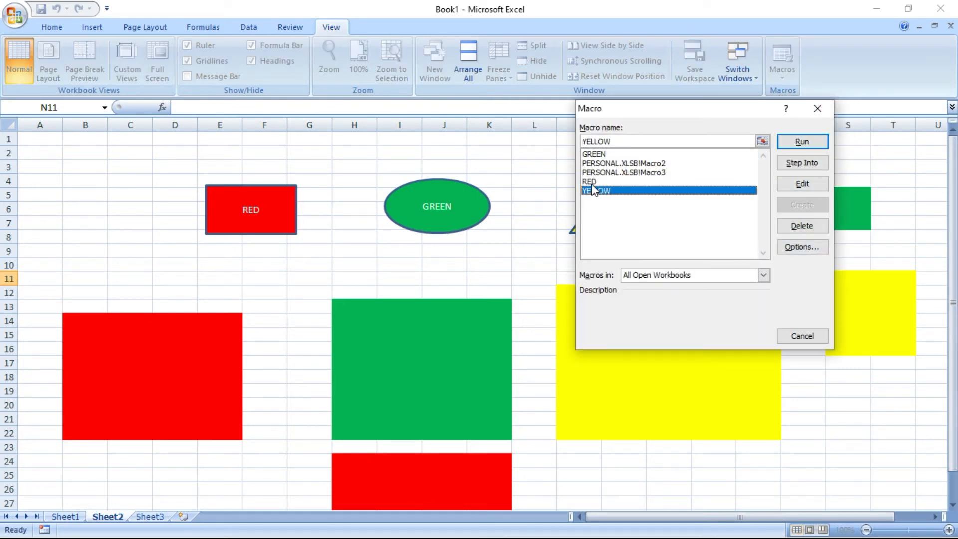
left_click(803, 184)
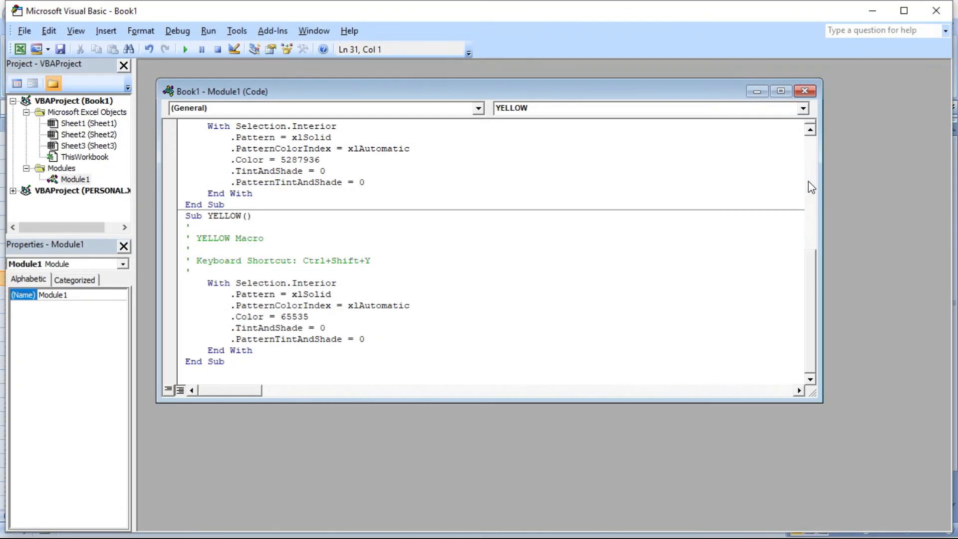
Review Module1, highlighting the GREEN macro's shortcut comment and colour value 5287936
scroll(677, 240, "up", 1)
scroll(677, 240, "up", 6)
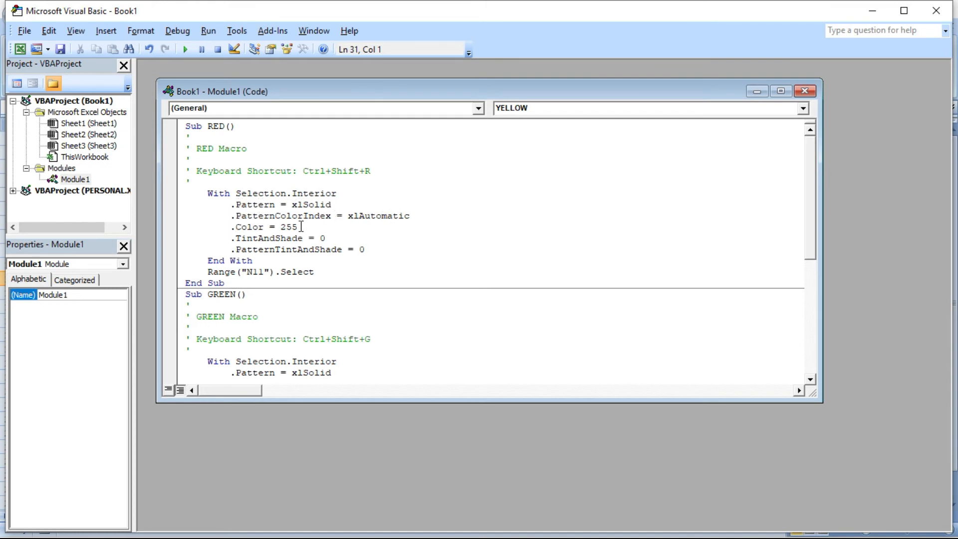
scroll(243, 249, "down", 2)
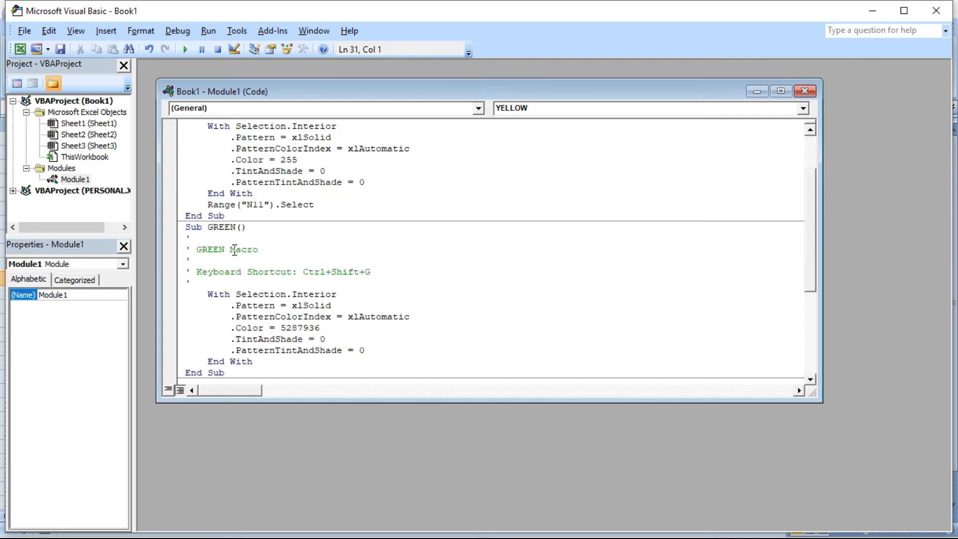
scroll(286, 272, "up", 2)
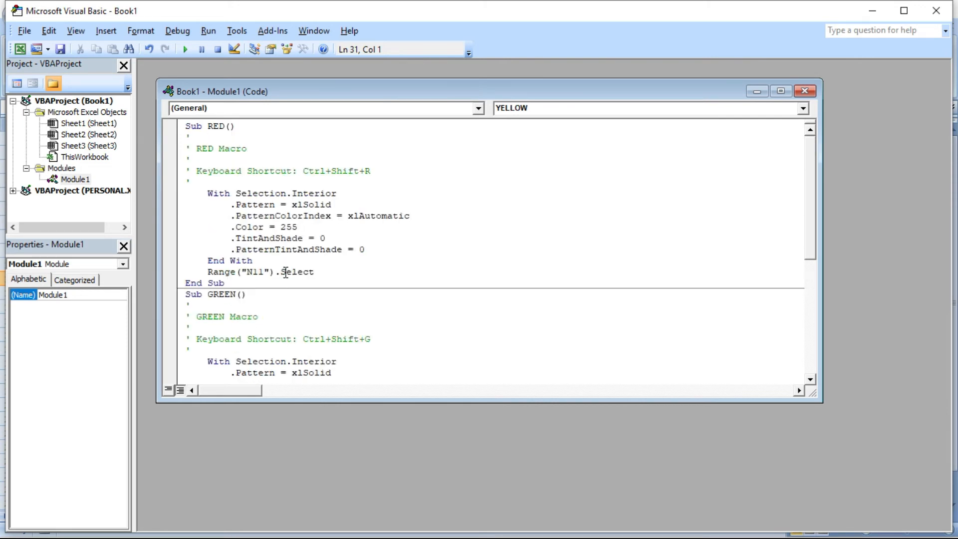
left_click_drag(303, 171, 382, 171)
scroll(442, 267, "down", 3)
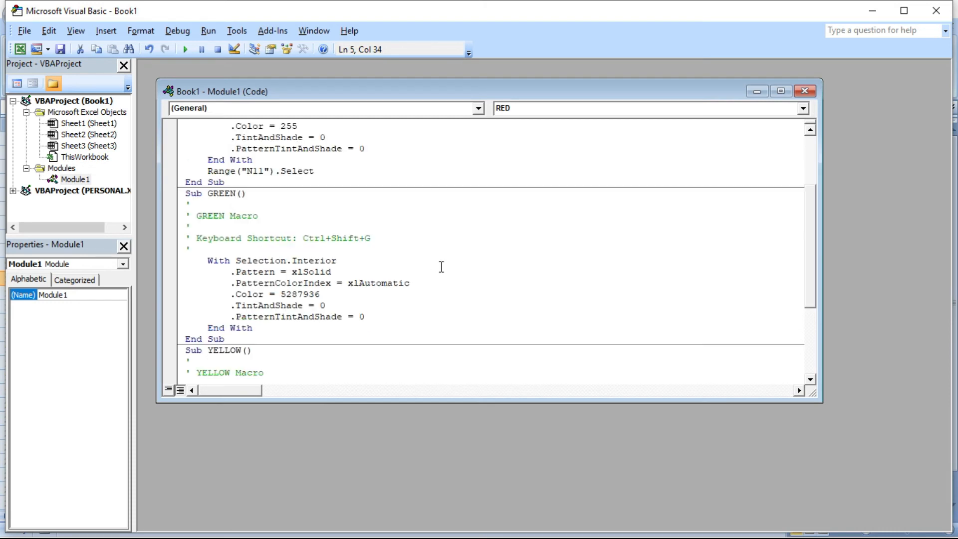
left_click_drag(303, 238, 383, 238)
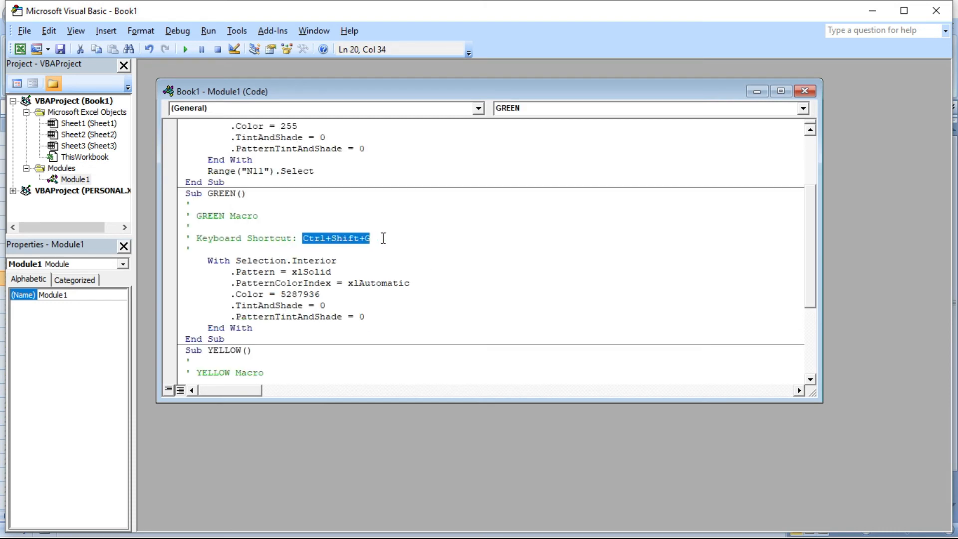
scroll(426, 277, "down", 1)
left_click_drag(281, 258, 319, 260)
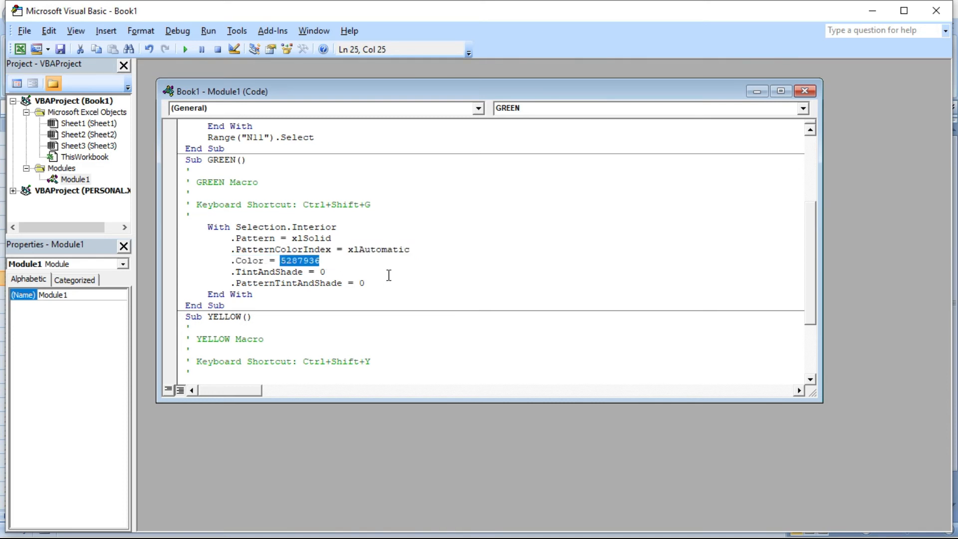
Highlight the YELLOW macro's shortcut comment and colour value 65535, then close the editor
scroll(389, 275, "down", 3)
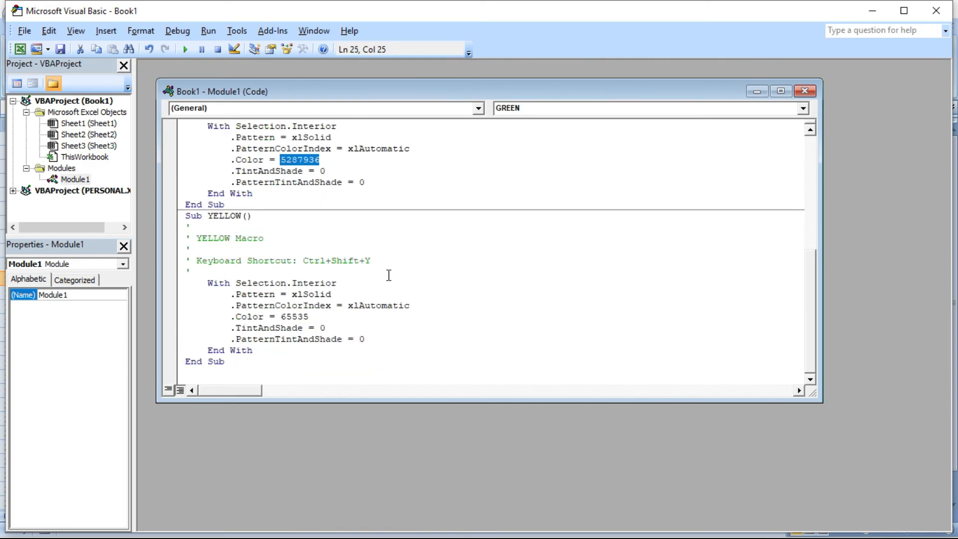
left_click_drag(298, 260, 380, 260)
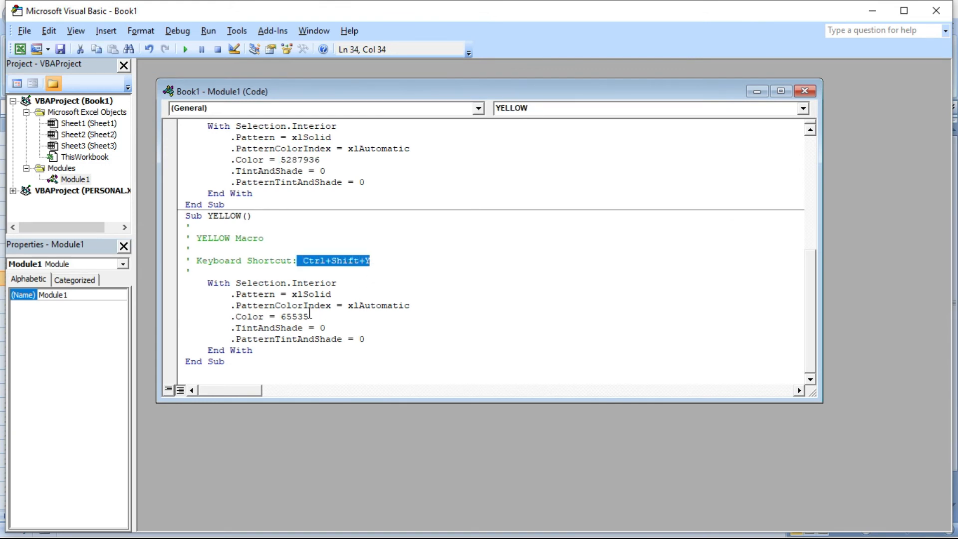
left_click_drag(280, 316, 319, 316)
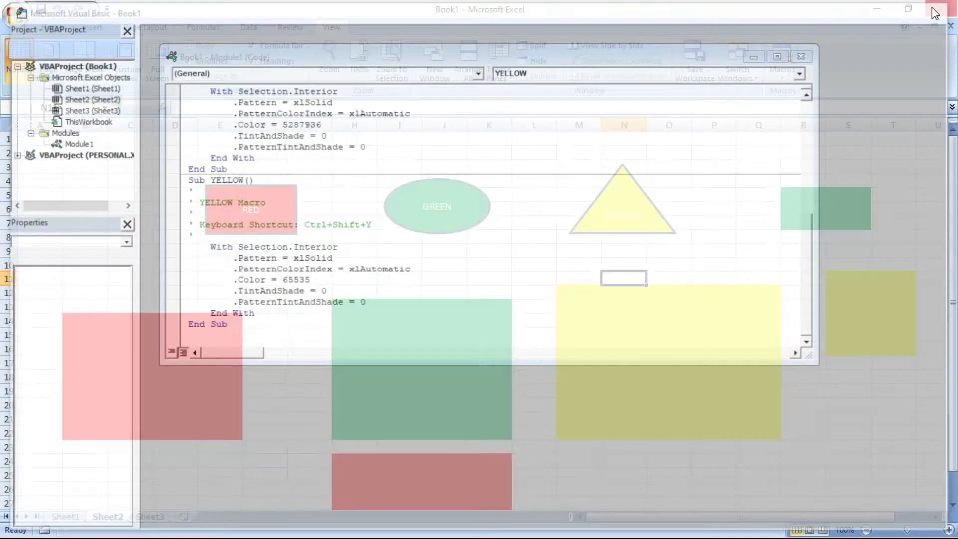
left_click(936, 10)
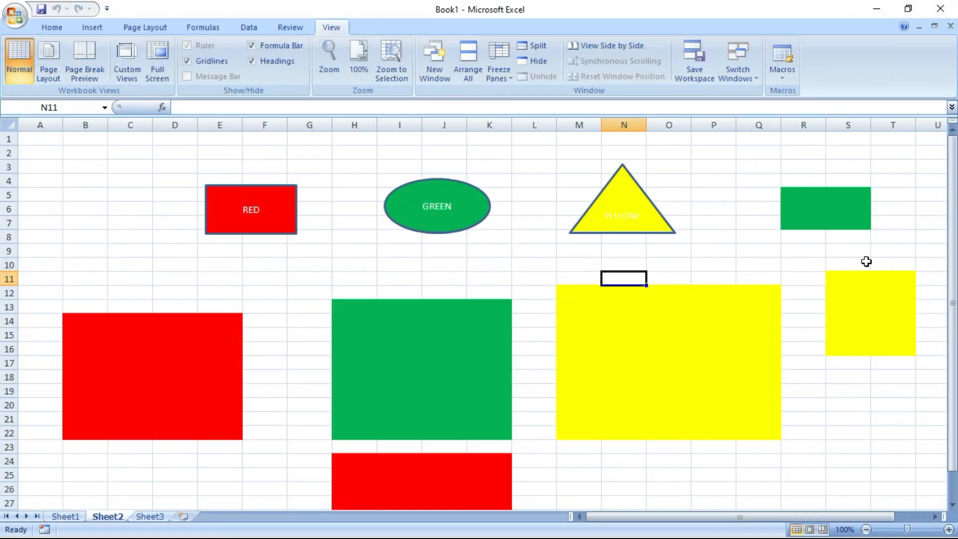
On Sheet3, colour I15 red, K11 green and F7 yellow using the macro shortcuts
left_click(875, 292)
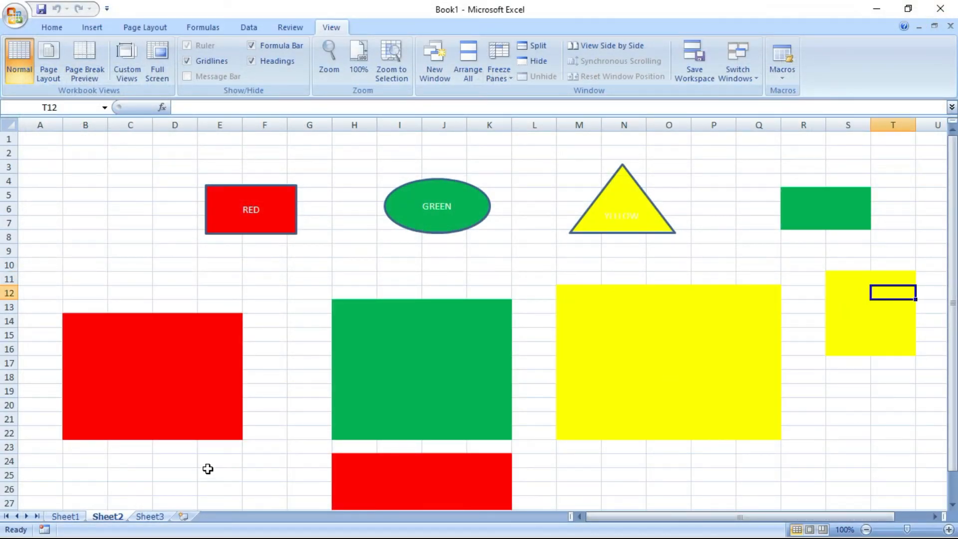
left_click(159, 517)
left_click(378, 337)
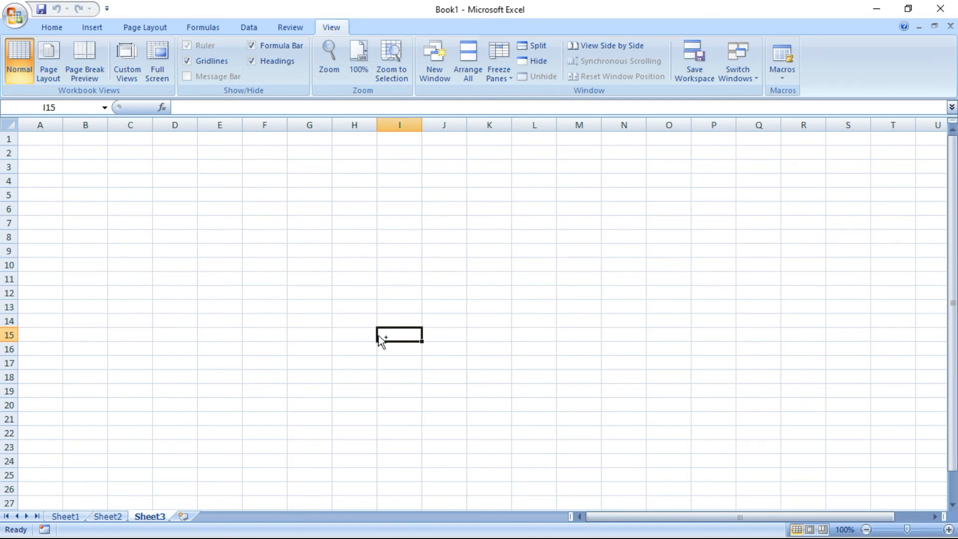
key("ctrl+r")
left_click(474, 273)
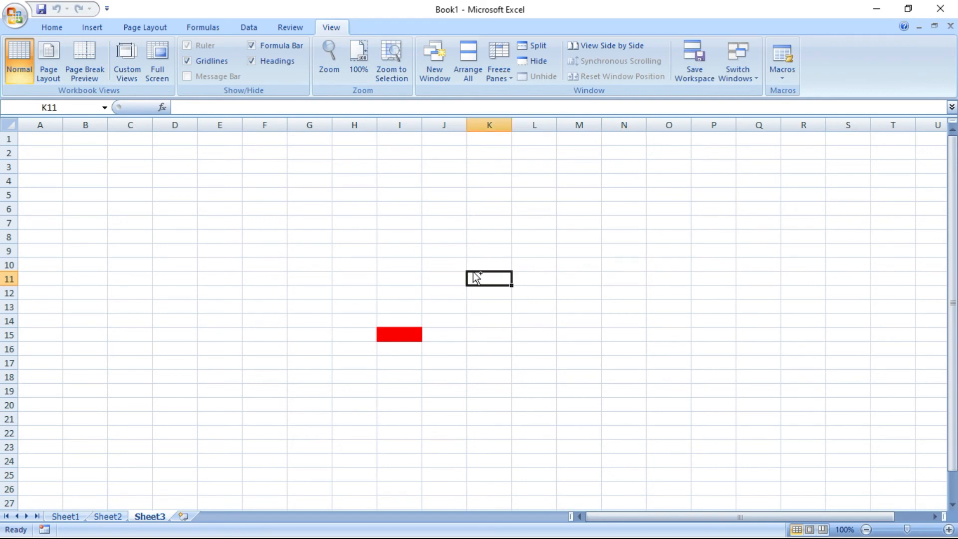
key("ctrl+g")
left_click(270, 225)
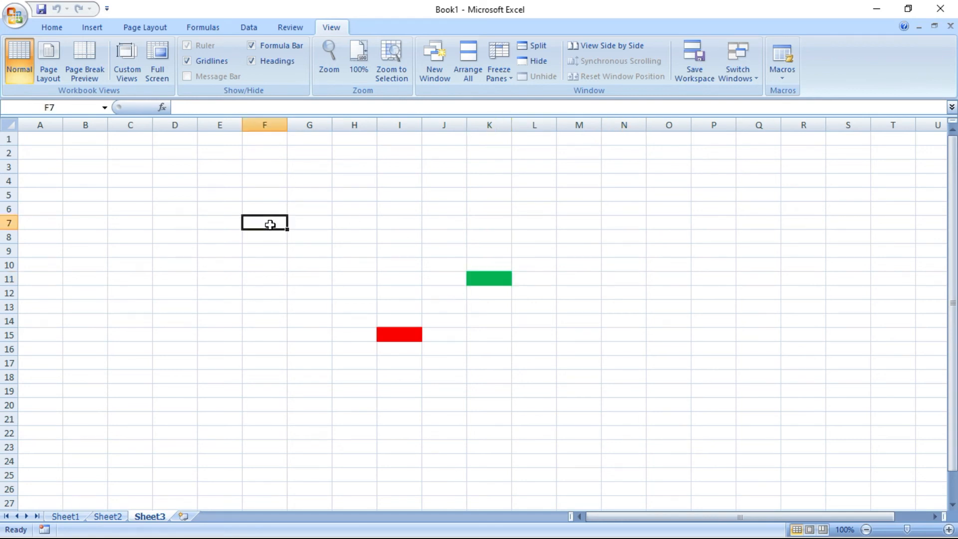
key("ctrl+y")
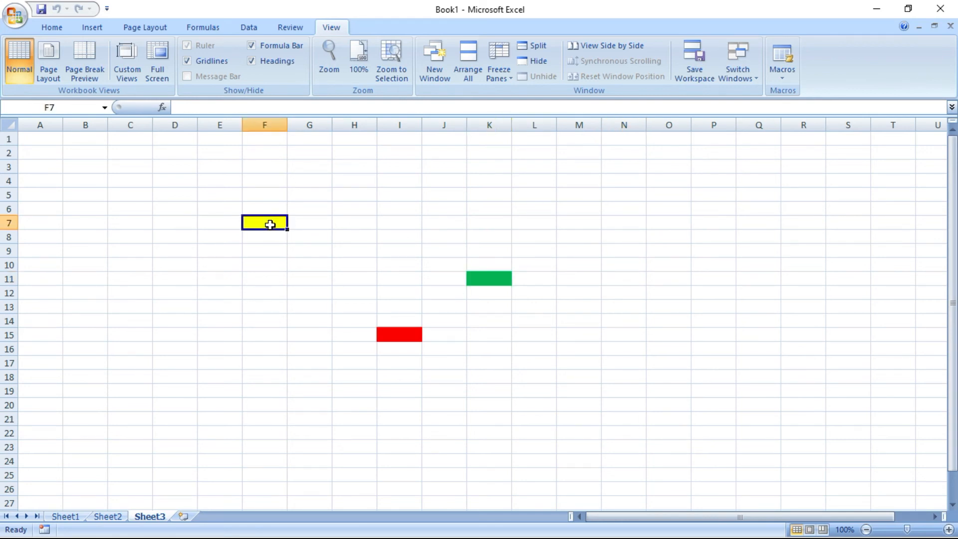
left_click(325, 362)
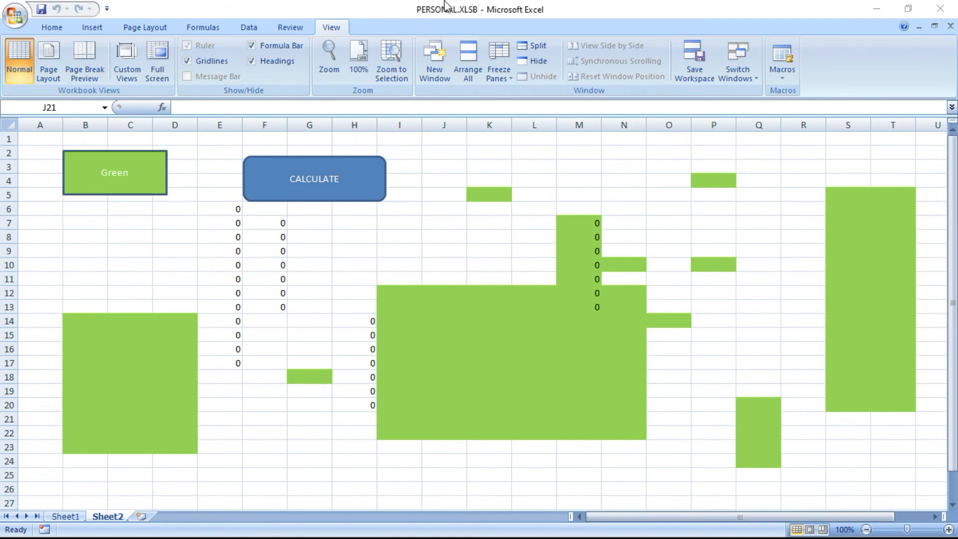
Create a new blank workbook
left_click(15, 15)
left_click(25, 49)
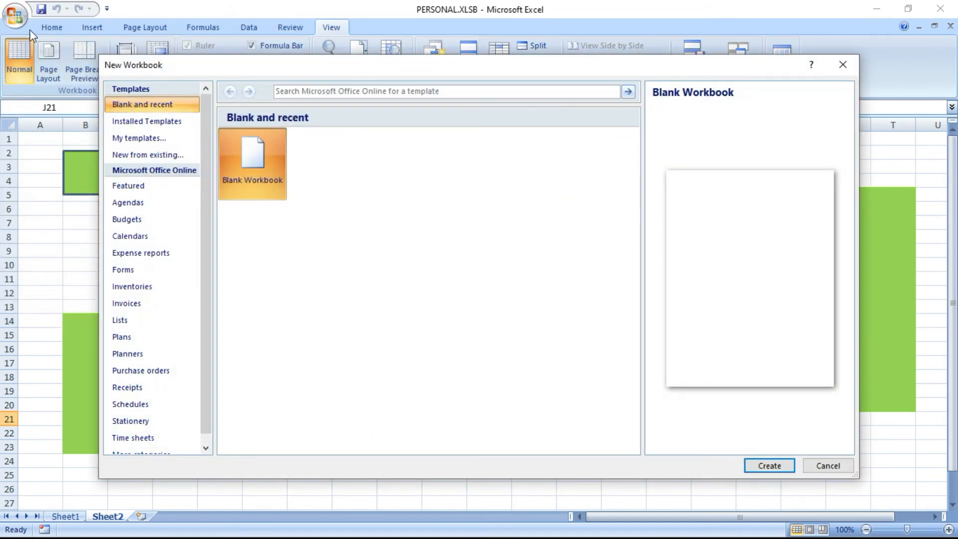
left_click(769, 466)
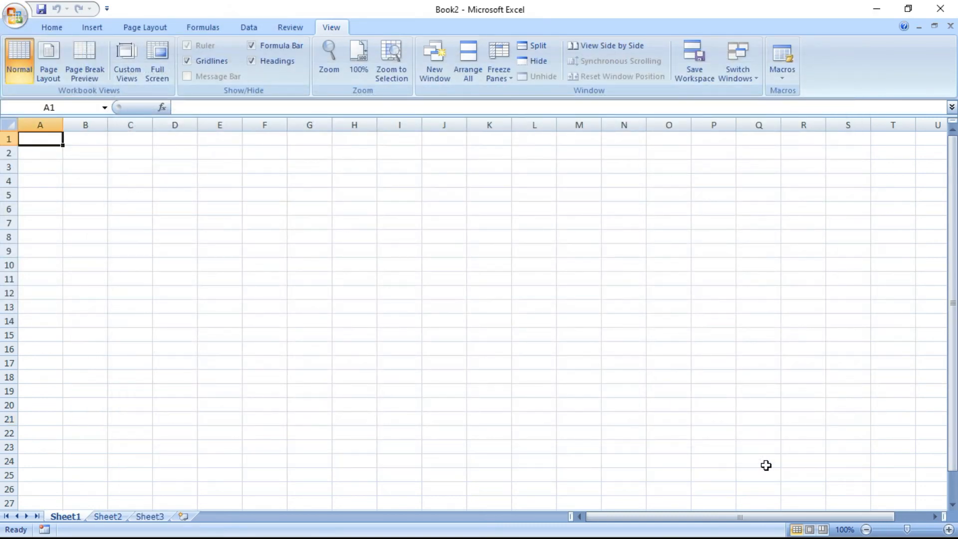
Open the Record Macro dialog from the View tab's Macros menu
left_click(789, 78)
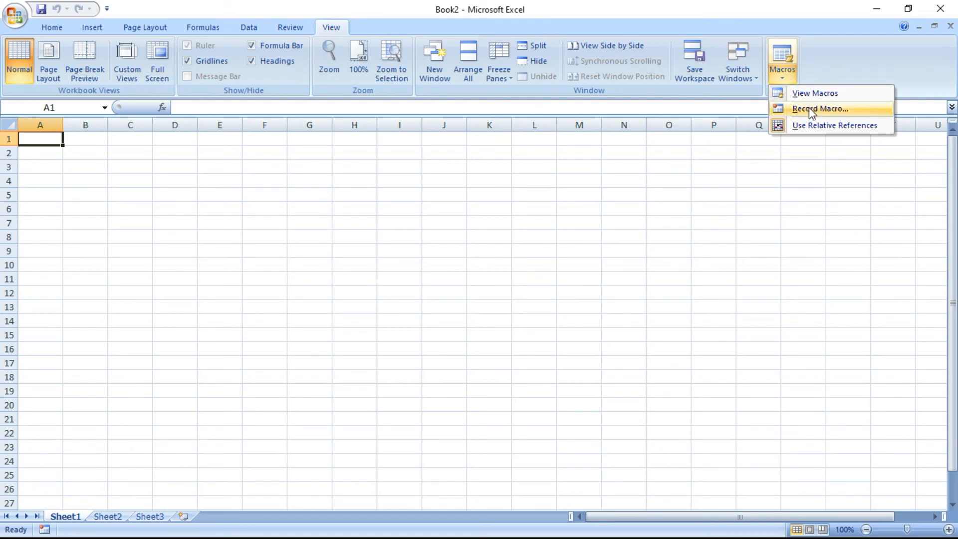
left_click(777, 125)
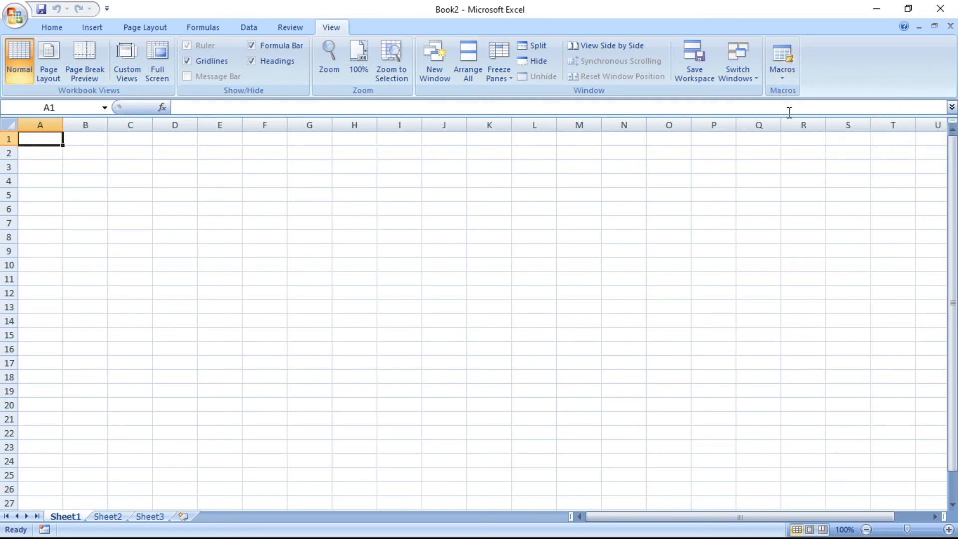
left_click(783, 59)
left_click(794, 336)
left_click(795, 75)
left_click(799, 108)
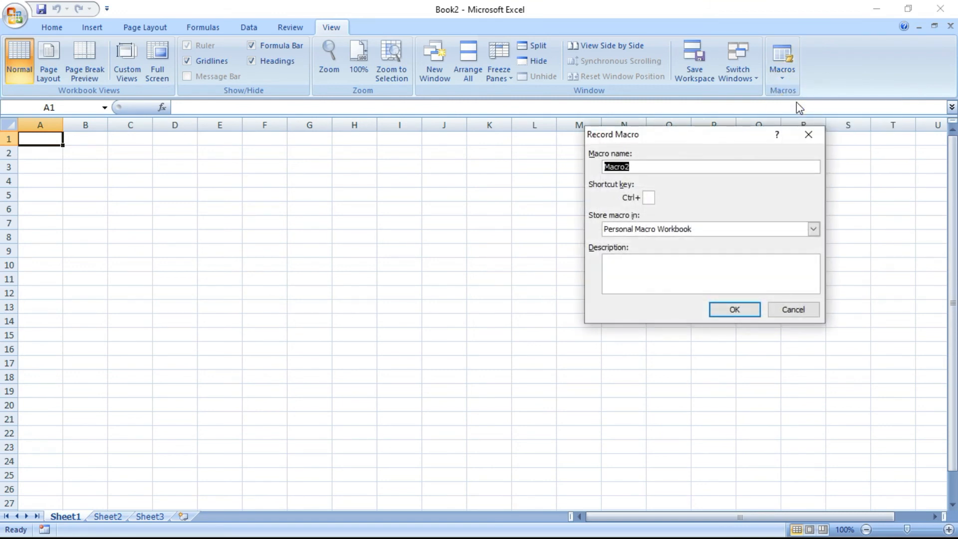
Name the macro GREEN with shortcut Ctrl+Shift+G and start recording
type("GREEN")
left_click(650, 198)
type("G")
left_click(735, 309)
left_click(783, 79)
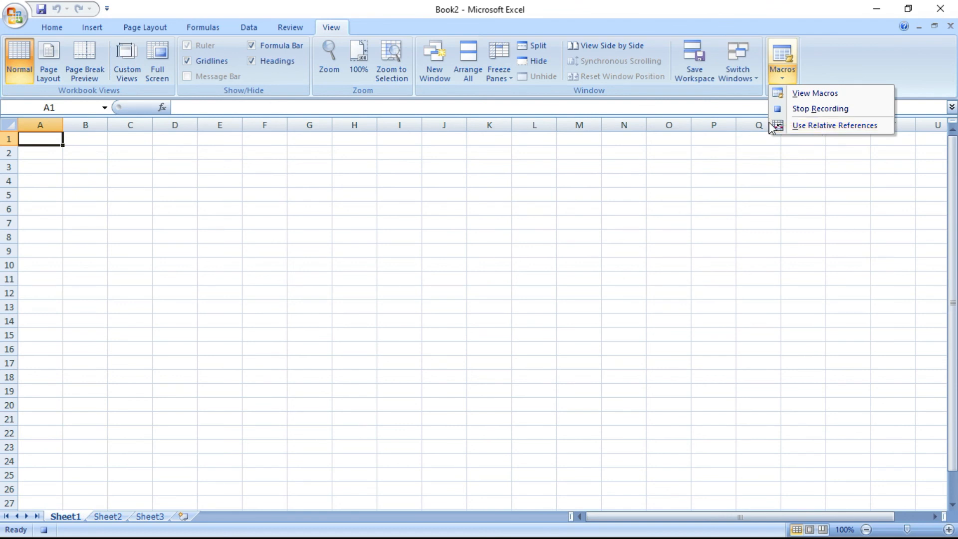
Fill cell A1 green with Fill Color, then stop recording the GREEN macro
left_click(786, 127)
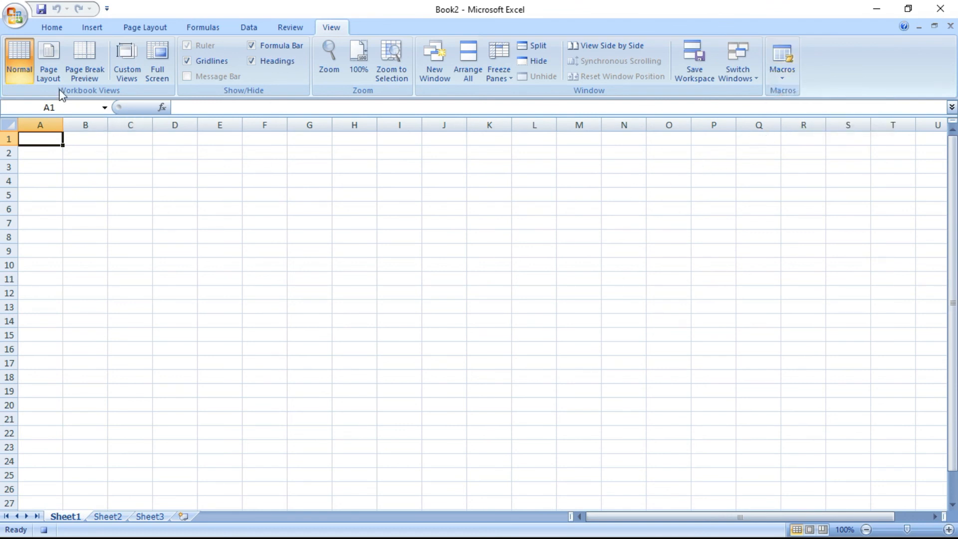
left_click(52, 25)
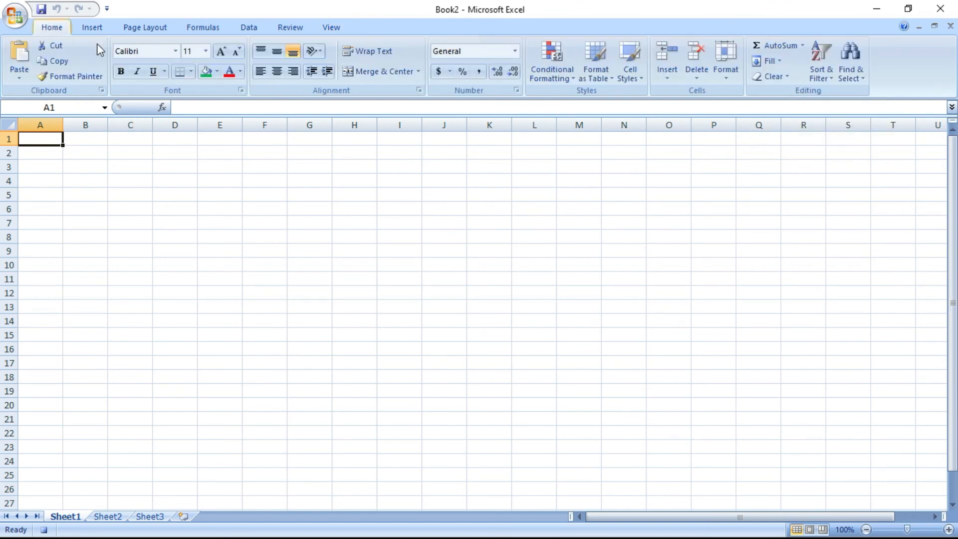
left_click(205, 72)
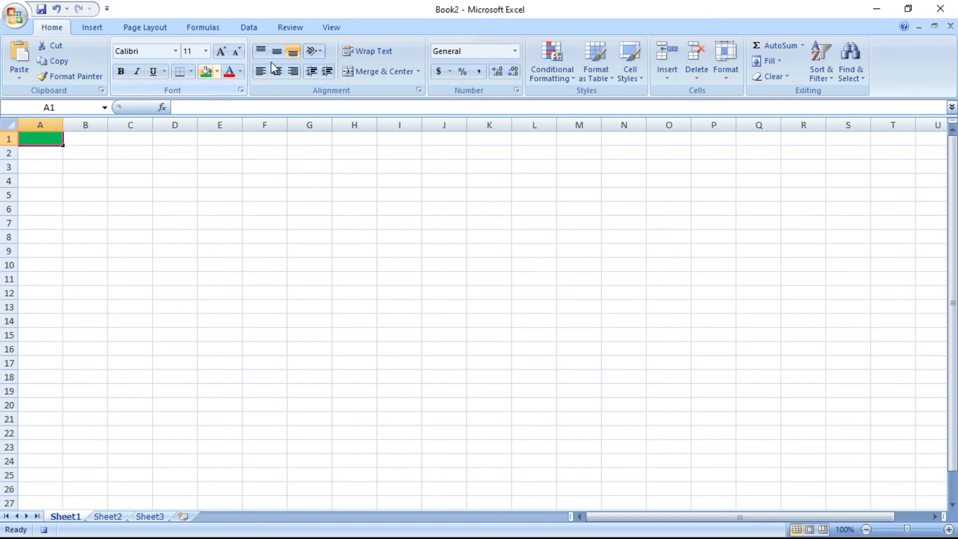
left_click(322, 27)
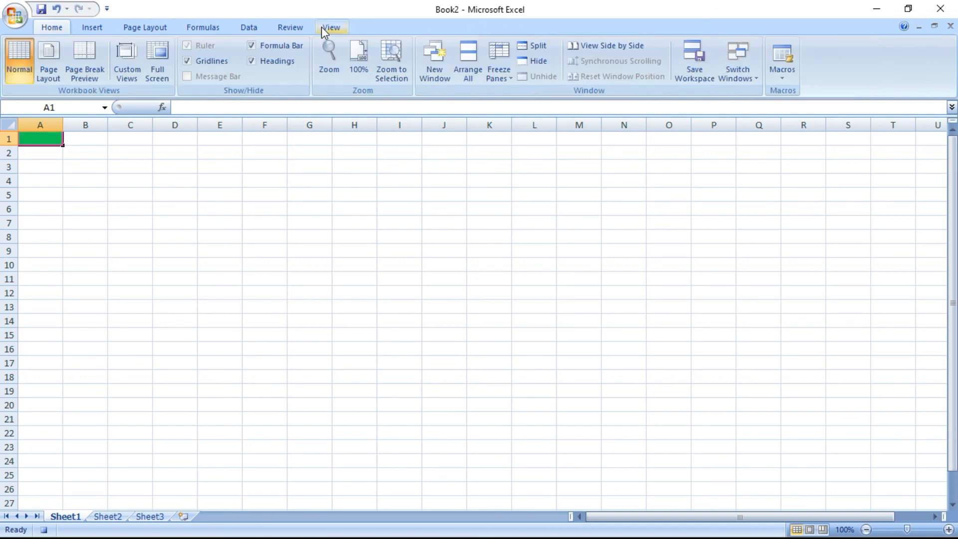
left_click(782, 75)
left_click(797, 107)
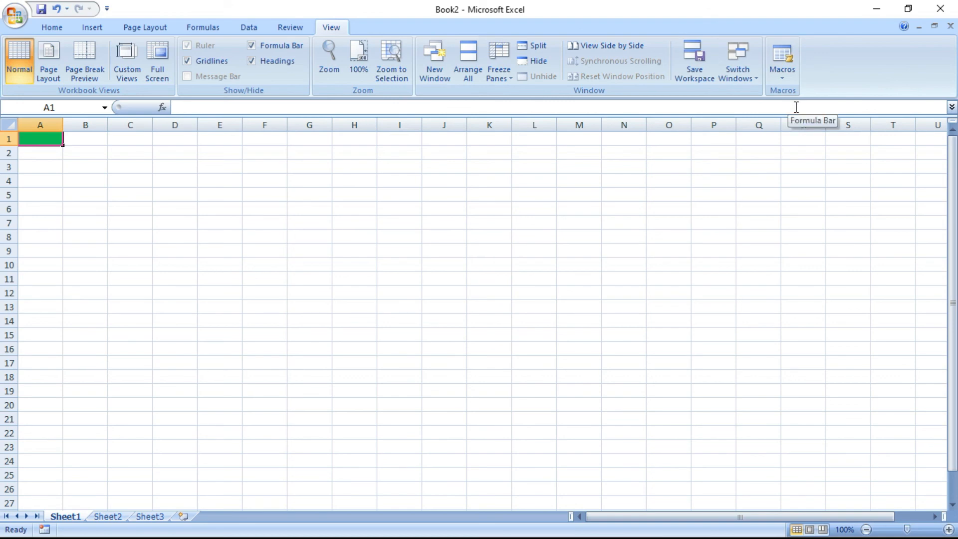
Create blank Book3 and fill L13, D13:H22 and P6:T17 green with the GREEN macro shortcut
left_click(15, 10)
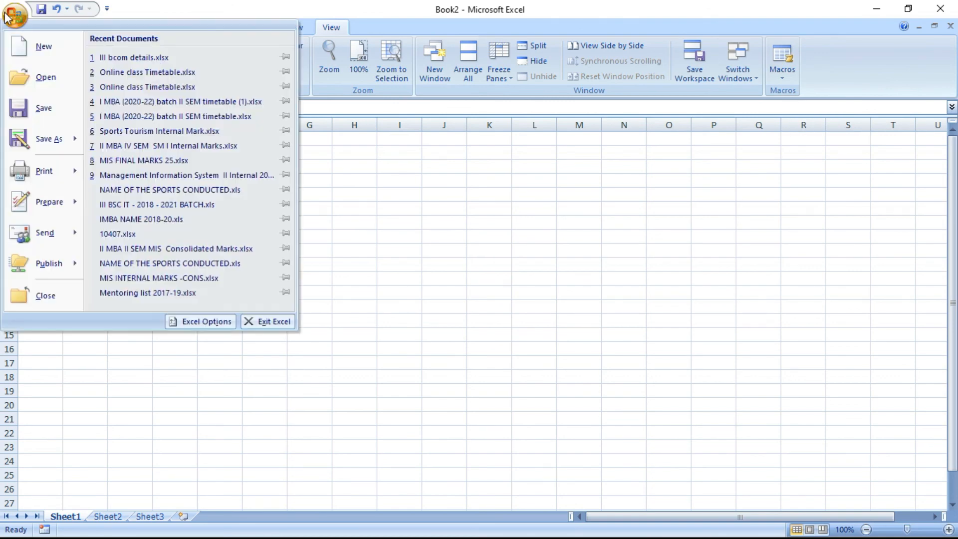
left_click(36, 45)
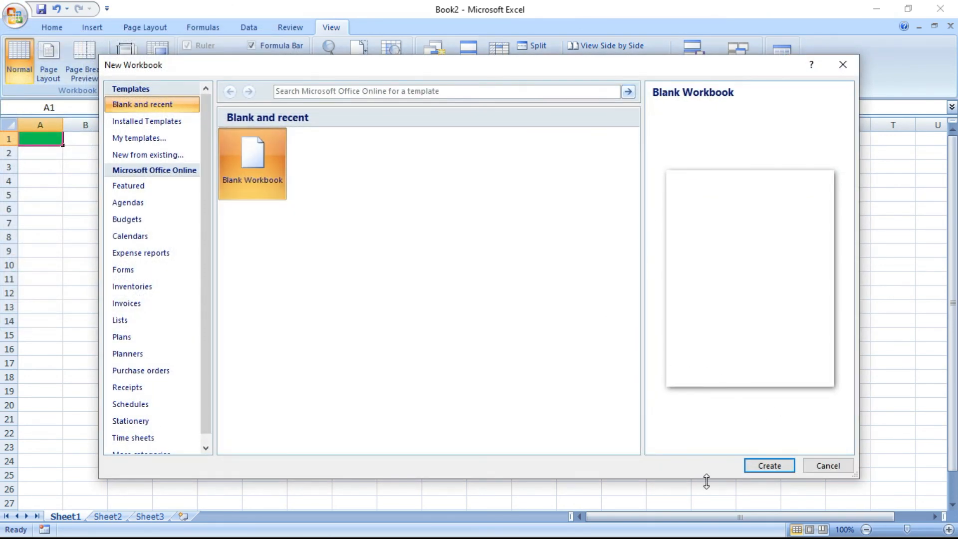
left_click(782, 464)
left_click(524, 308)
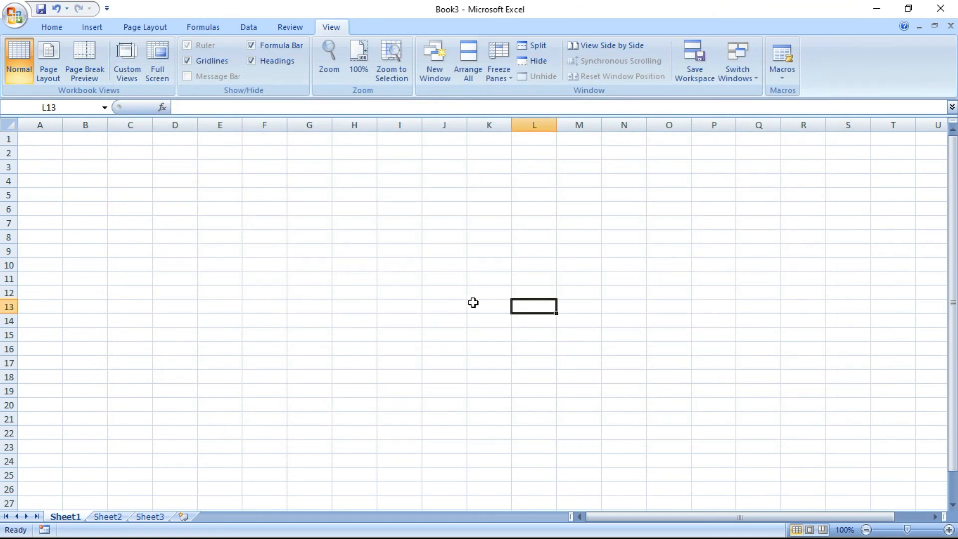
key("ctrl+q")
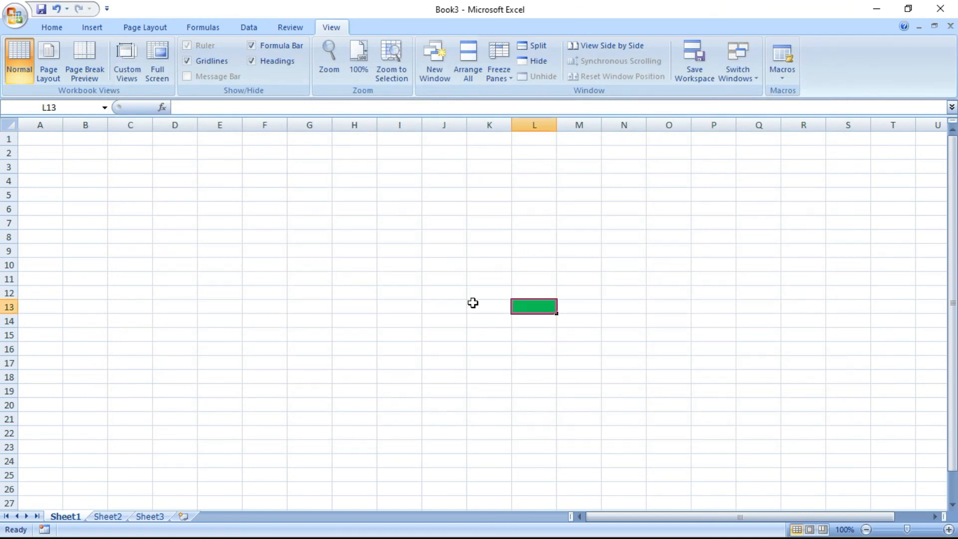
left_click_drag(172, 304, 353, 431)
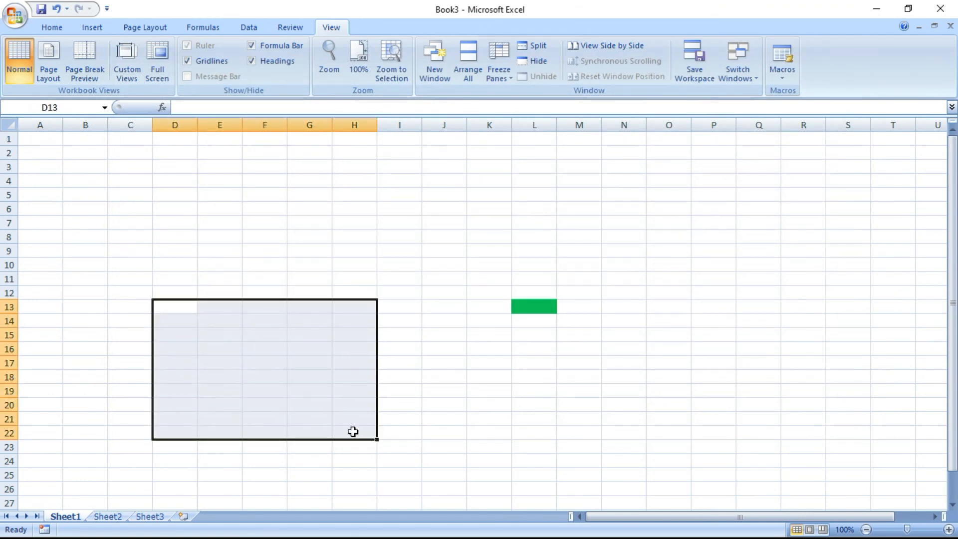
key("ctrl+q")
left_click(739, 363)
left_click_drag(718, 214, 881, 368)
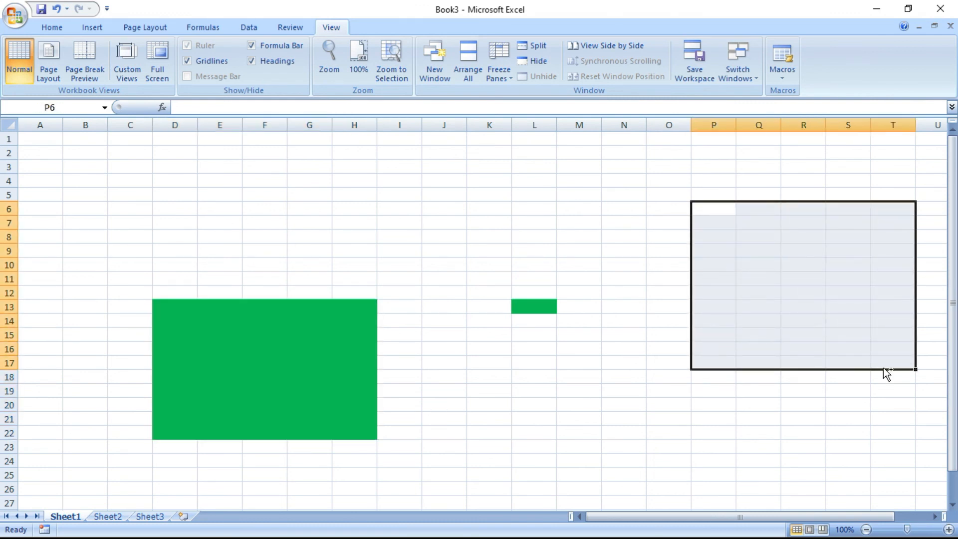
key("ctrl+q")
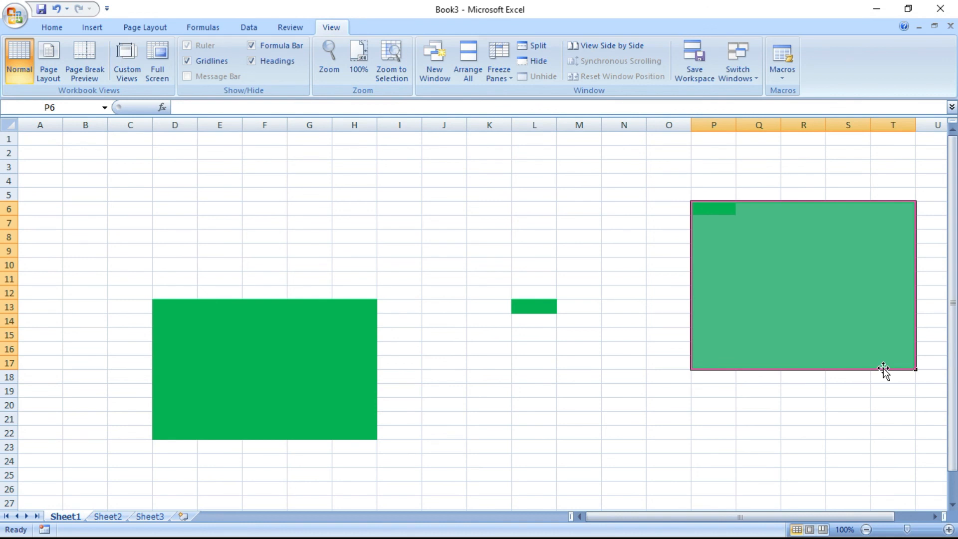
Check the list of available macros, then start another new workbook
left_click(786, 75)
left_click(798, 94)
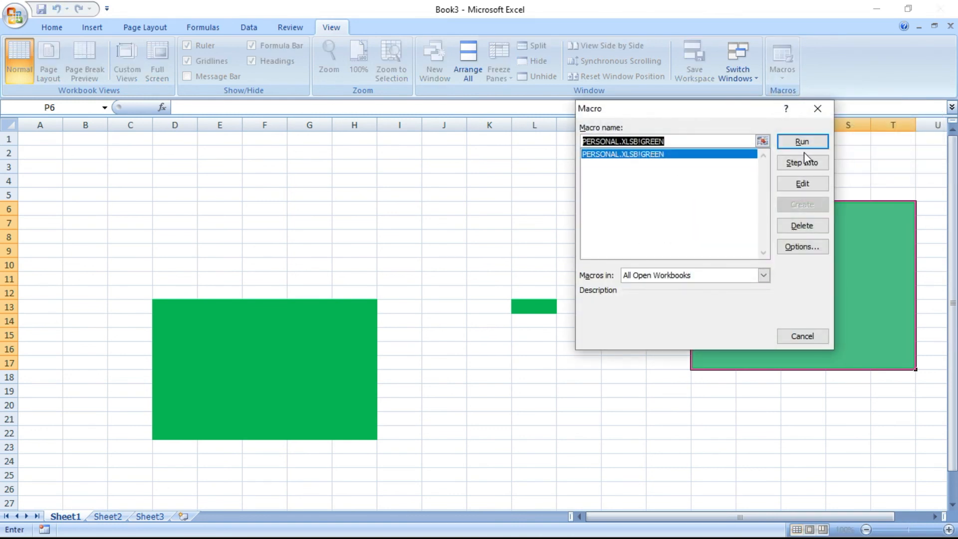
left_click(818, 108)
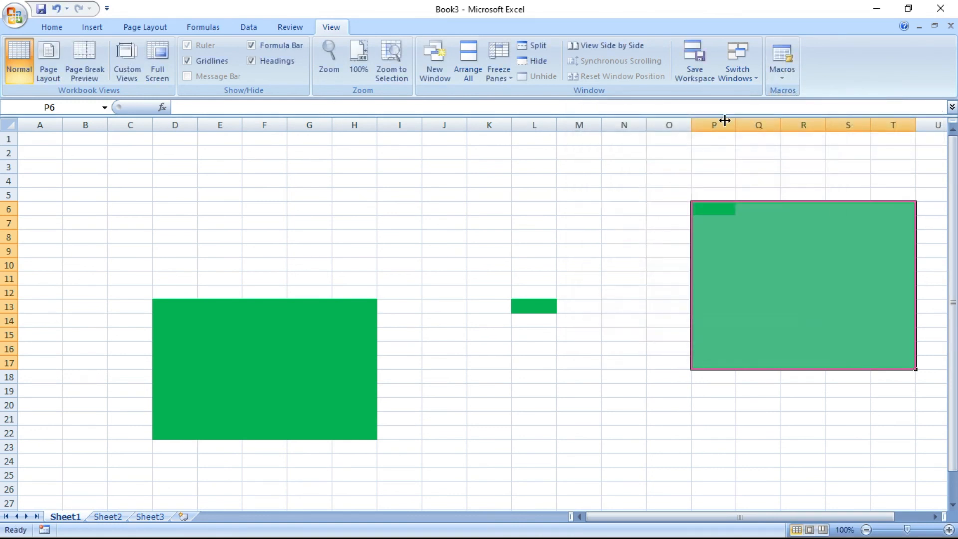
left_click(15, 15)
left_click(44, 47)
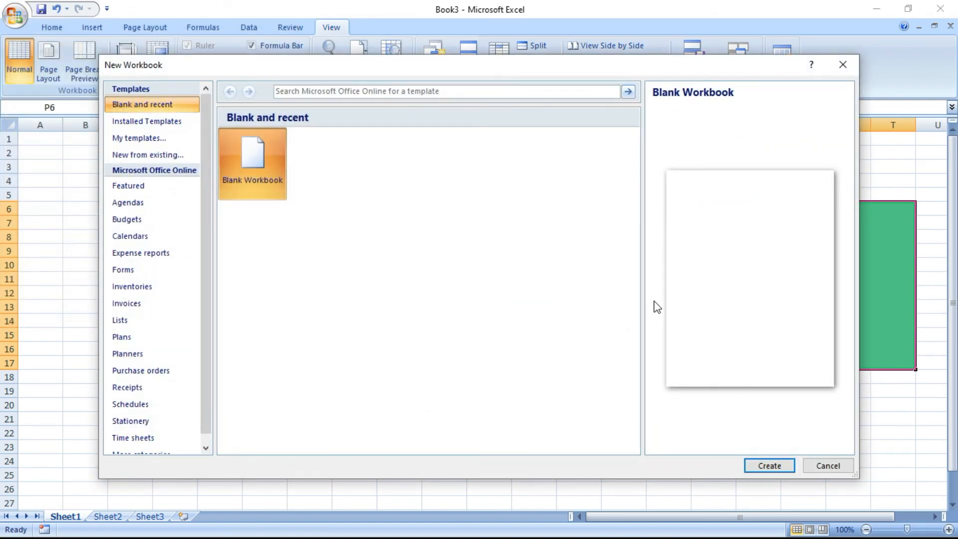
Create blank Book4 and fill L15 and F9:I20 green with the GREEN macro shortcut
left_click(768, 460)
left_click(537, 339)
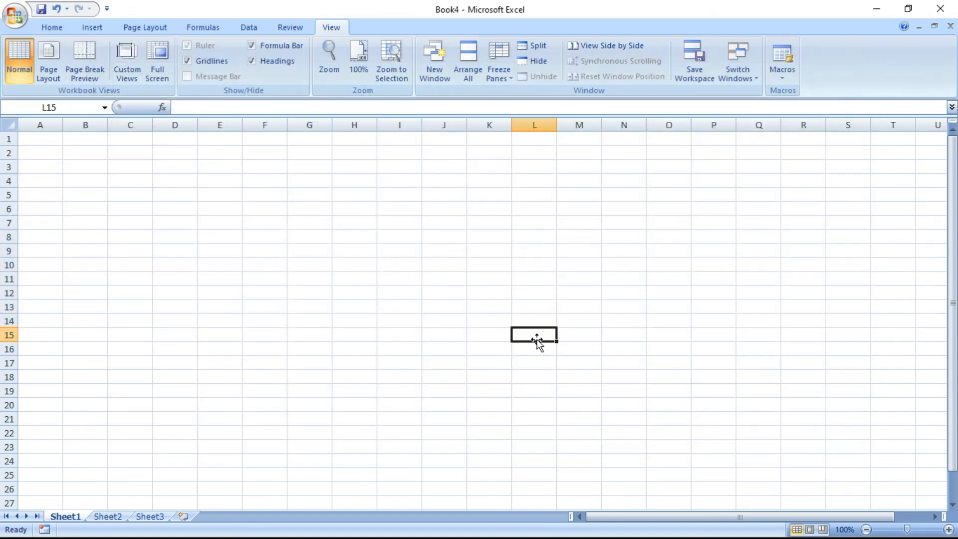
key("ctrl+g")
left_click_drag(285, 252, 386, 408)
key("ctrl+g")
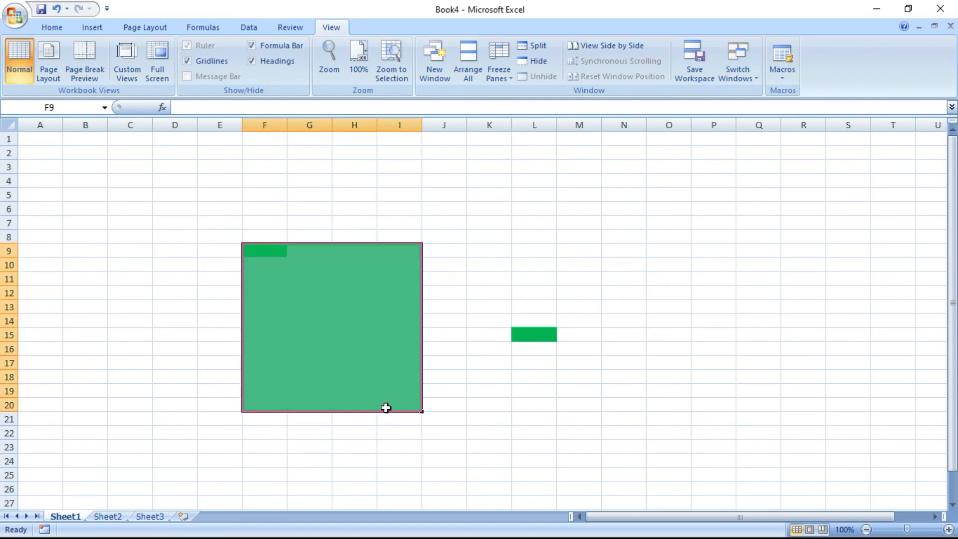
left_click(539, 403)
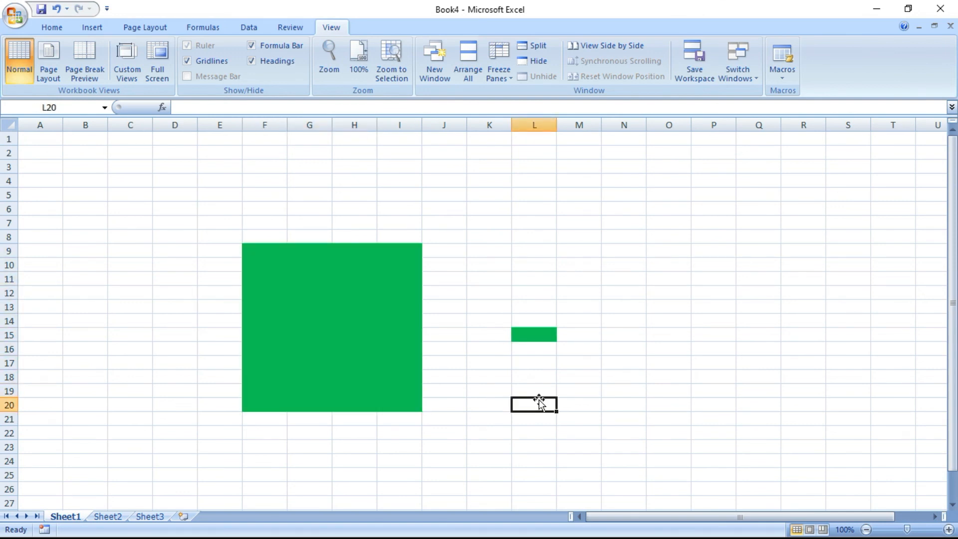